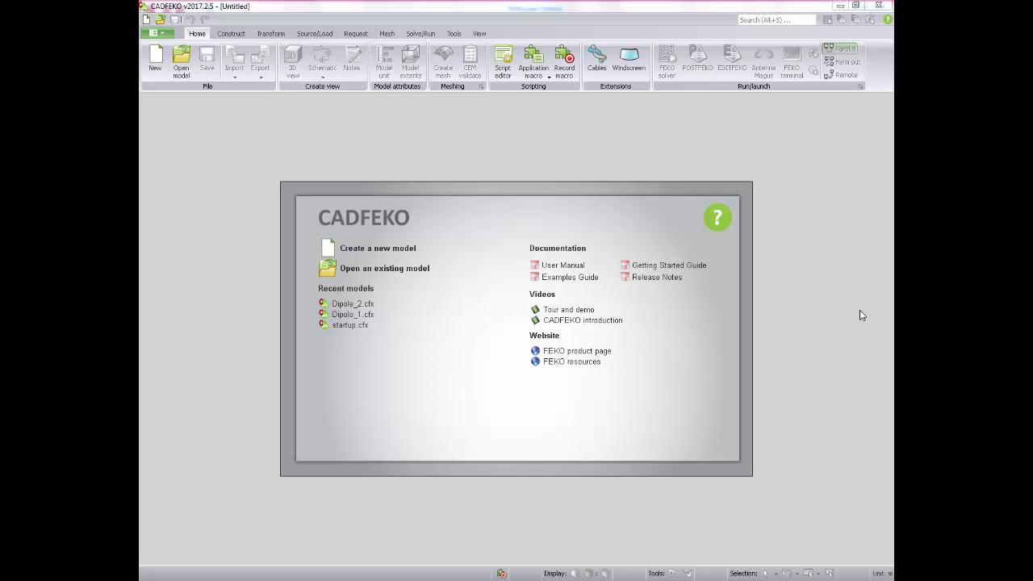
# Step: Start a new model and add a variable named frequency with value 1e9
pyautogui.click(400, 252)
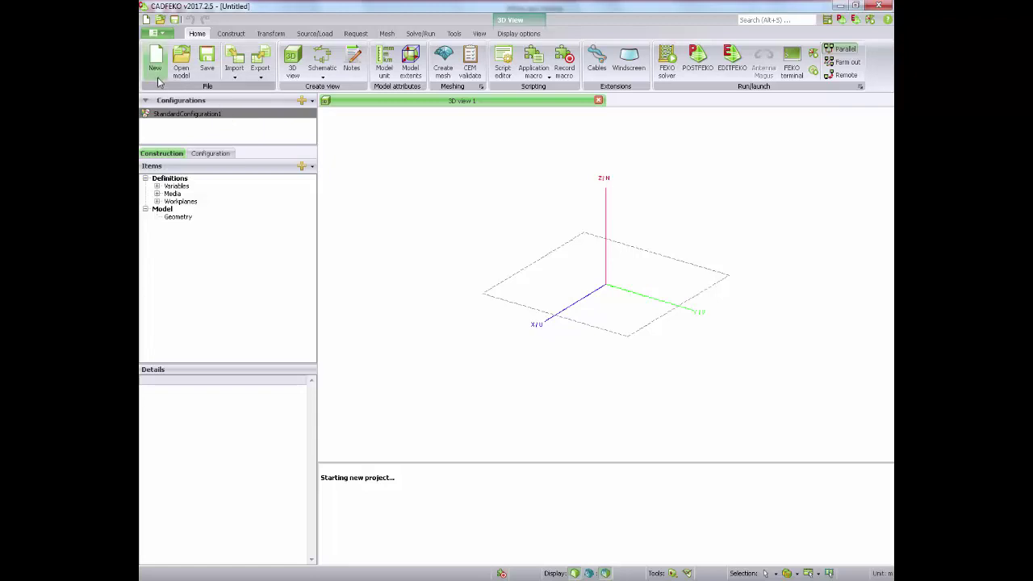
pyautogui.click(158, 186)
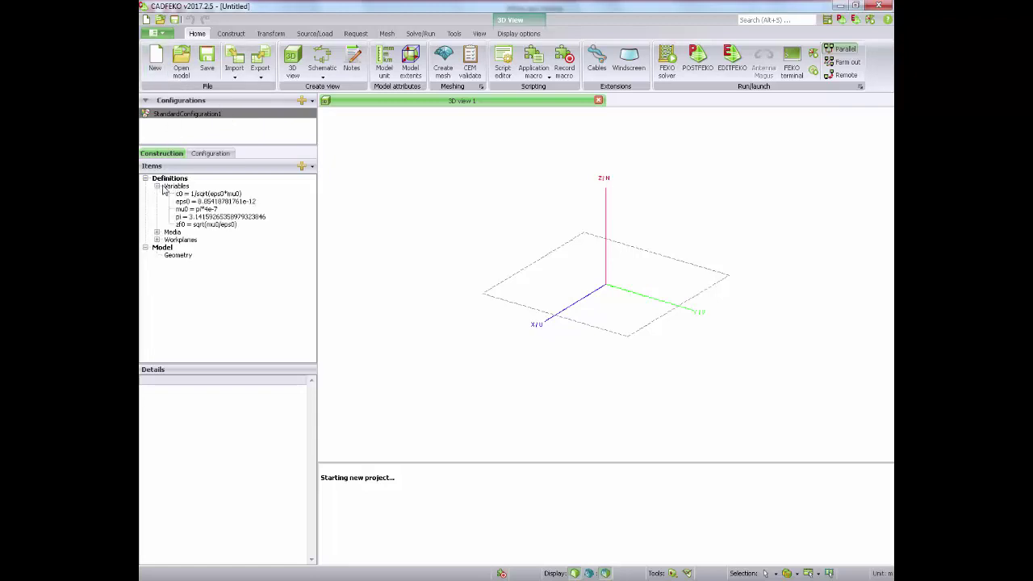
pyautogui.click(175, 188)
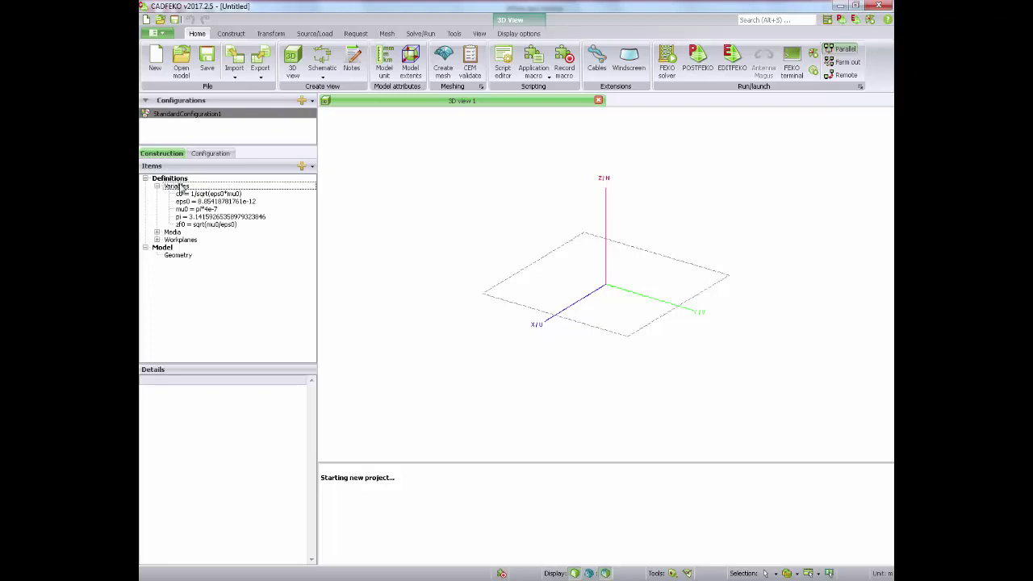
pyautogui.rightClick(179, 187)
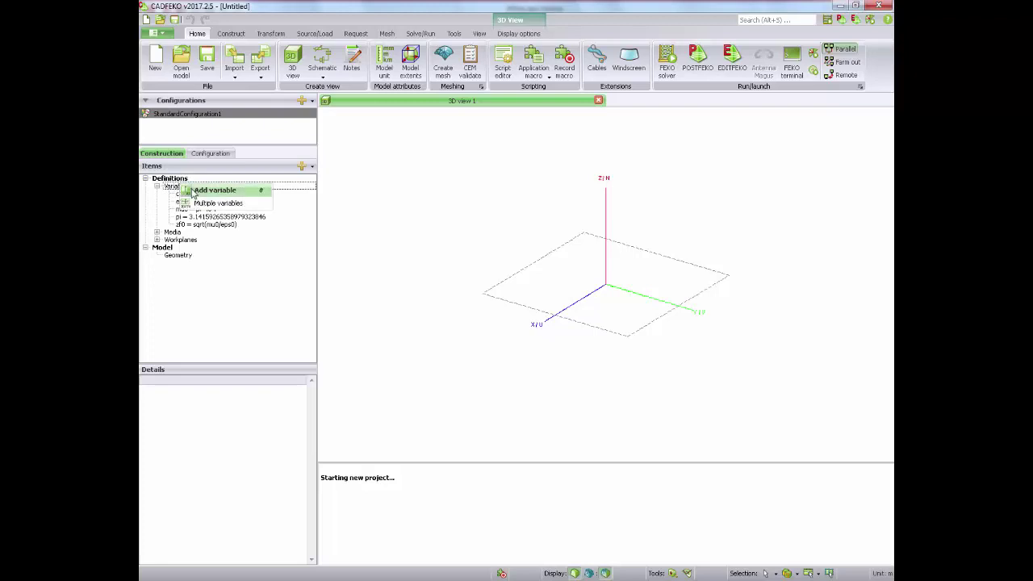
pyautogui.click(192, 192)
pyautogui.moveTo(239, 108); pyautogui.dragTo(436, 234)
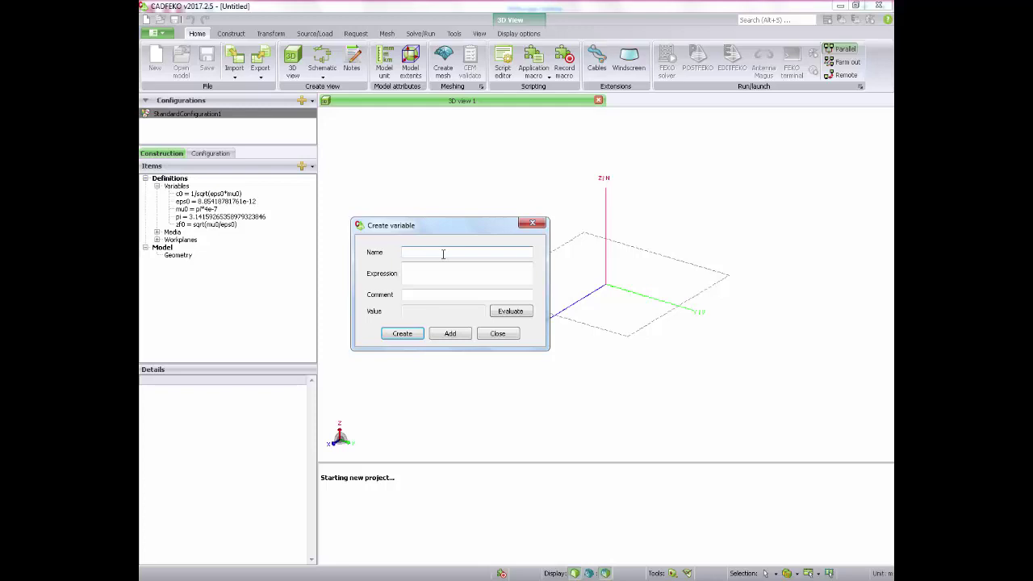
pyautogui.write('frequency')
pyautogui.press('Tab')
pyautogui.write('e9')
pyautogui.click(406, 337)
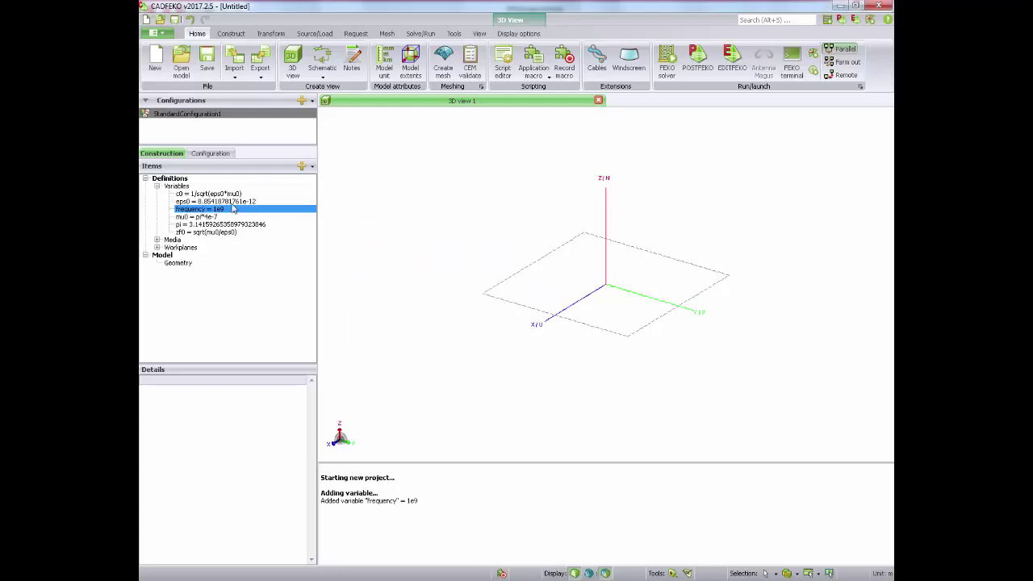
# Step: Add a variable named wavelength with the expression c0/frequency
pyautogui.click(213, 217)
pyautogui.click(219, 210)
pyautogui.rightClick(183, 187)
pyautogui.click(266, 193)
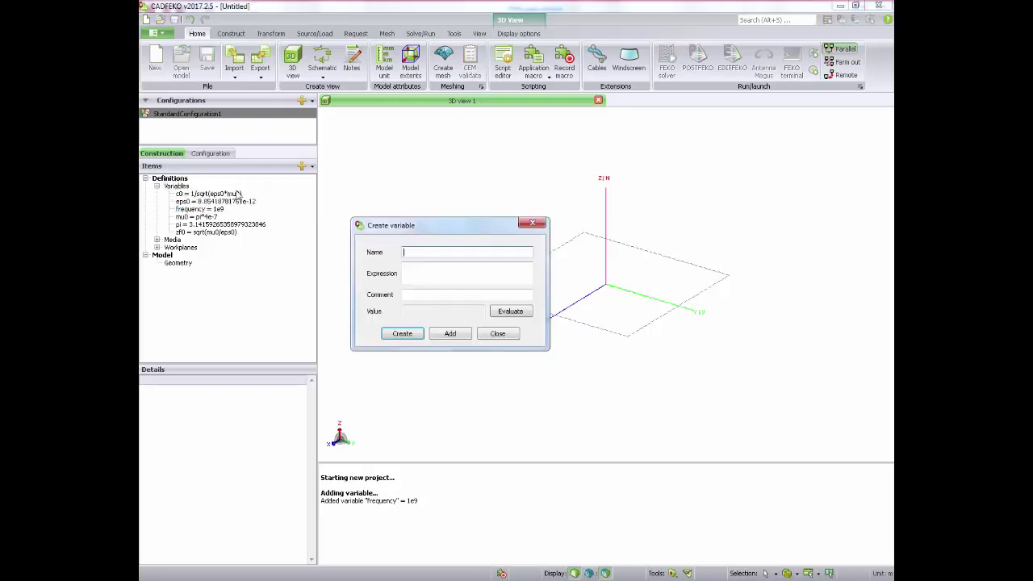
pyautogui.moveTo(412, 229); pyautogui.dragTo(465, 234)
pyautogui.write('wavelength')
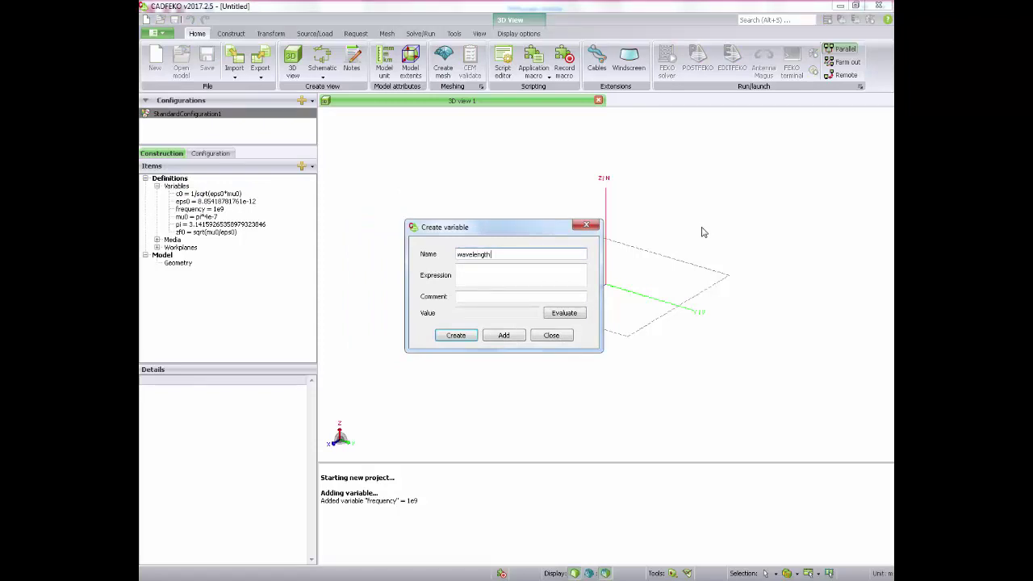
pyautogui.press('Tab')
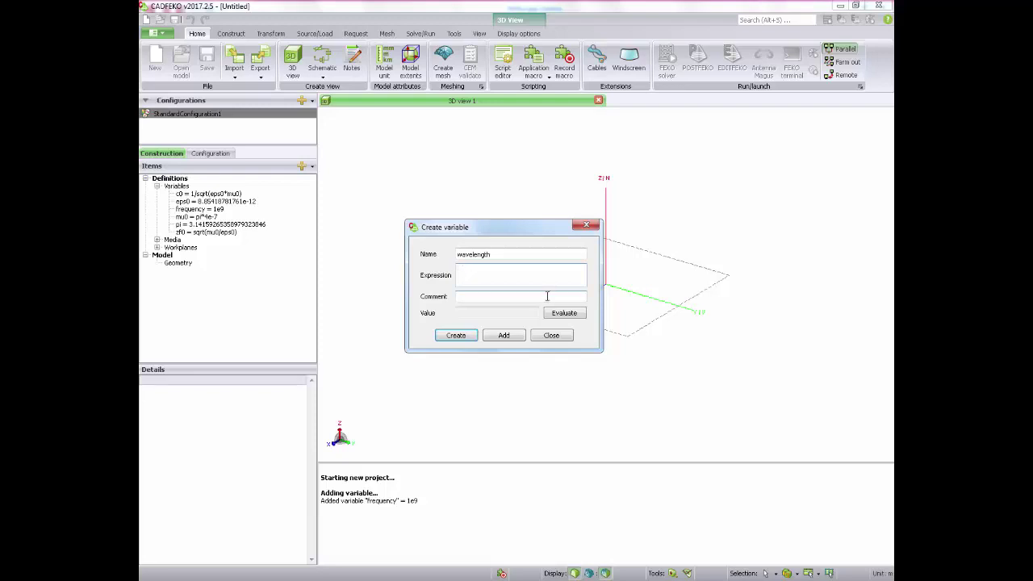
pyautogui.write('c0/frequency')
pyautogui.click(456, 336)
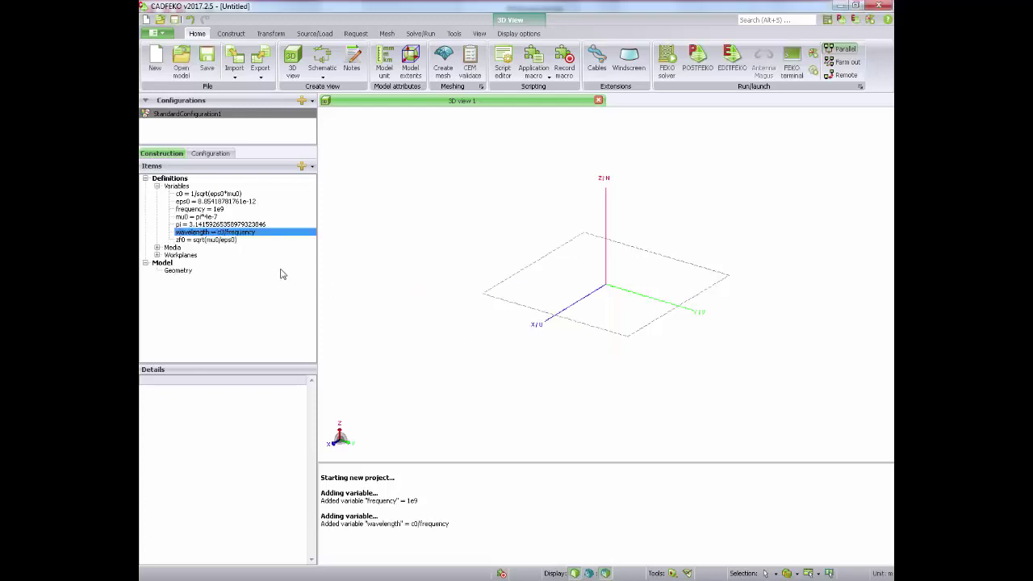
# Step: Check that the wavelength variable evaluates to about 0.2998
pyautogui.doubleClick(255, 234)
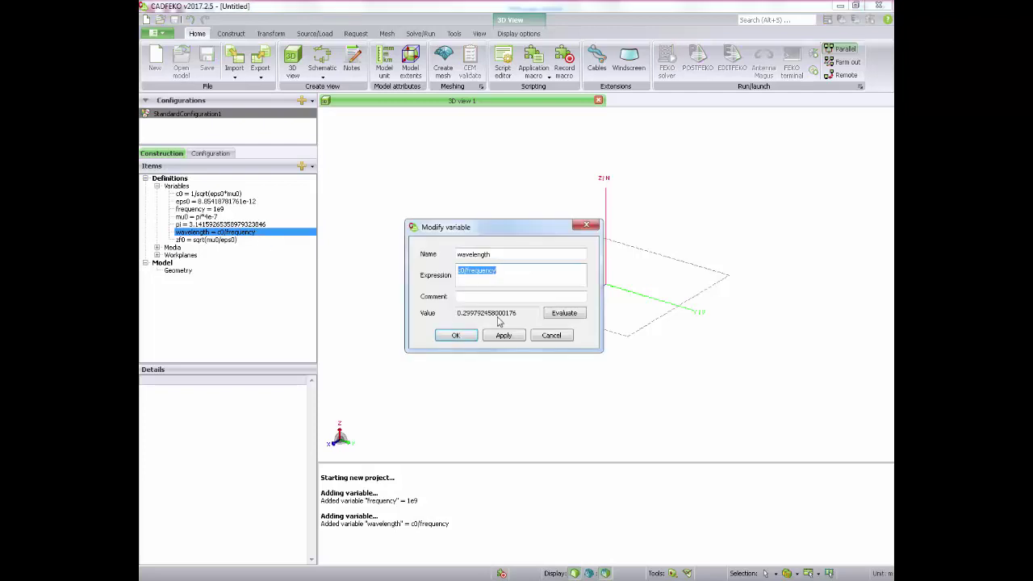
pyautogui.moveTo(525, 314); pyautogui.dragTo(457, 316)
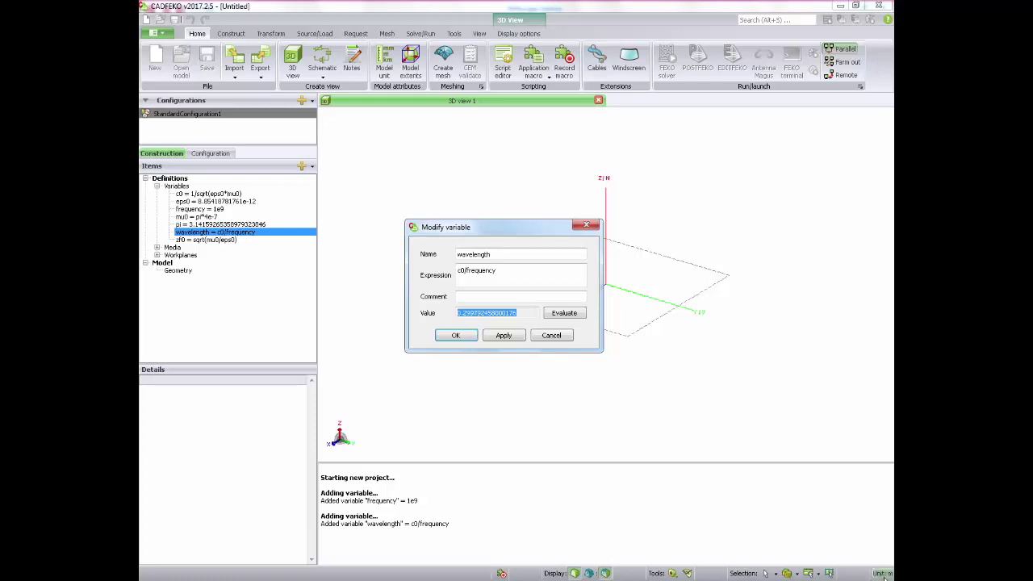
pyautogui.click(455, 334)
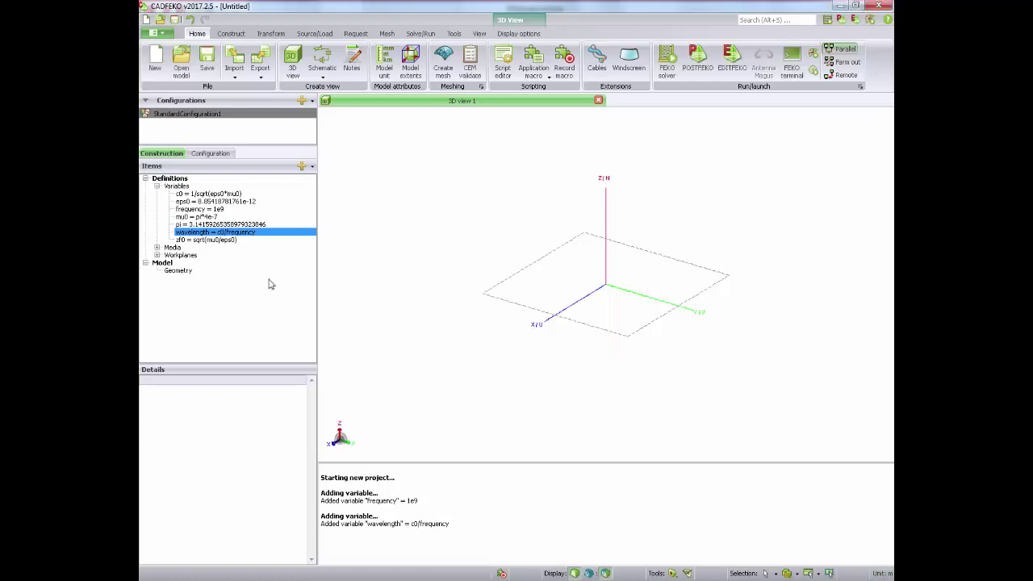
# Step: Add a variable named radius with value 1e-3 and close the variable form
pyautogui.rightClick(182, 187)
pyautogui.click(214, 191)
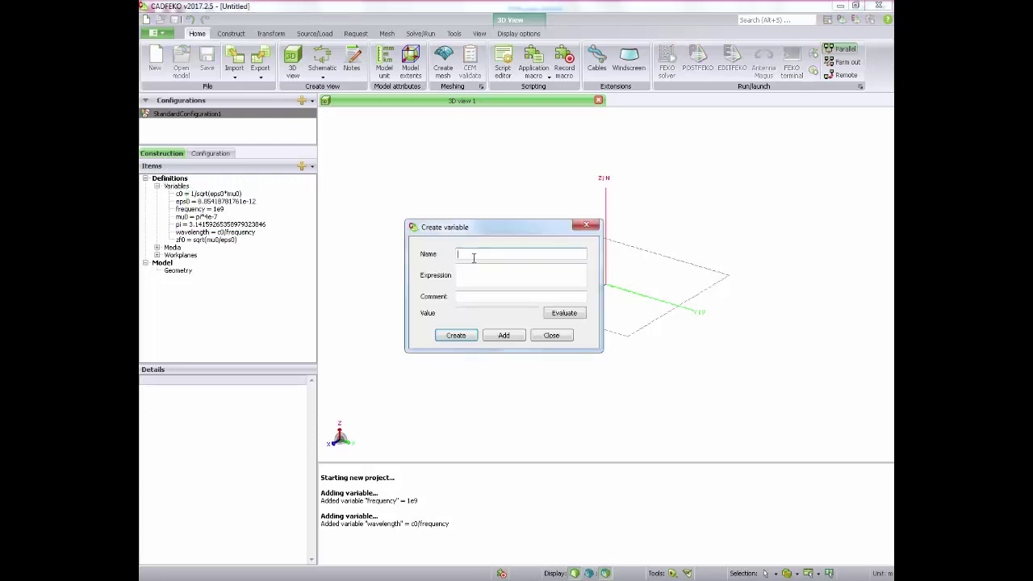
pyautogui.write('radius')
pyautogui.press('Tab')
pyautogui.write('1e-3')
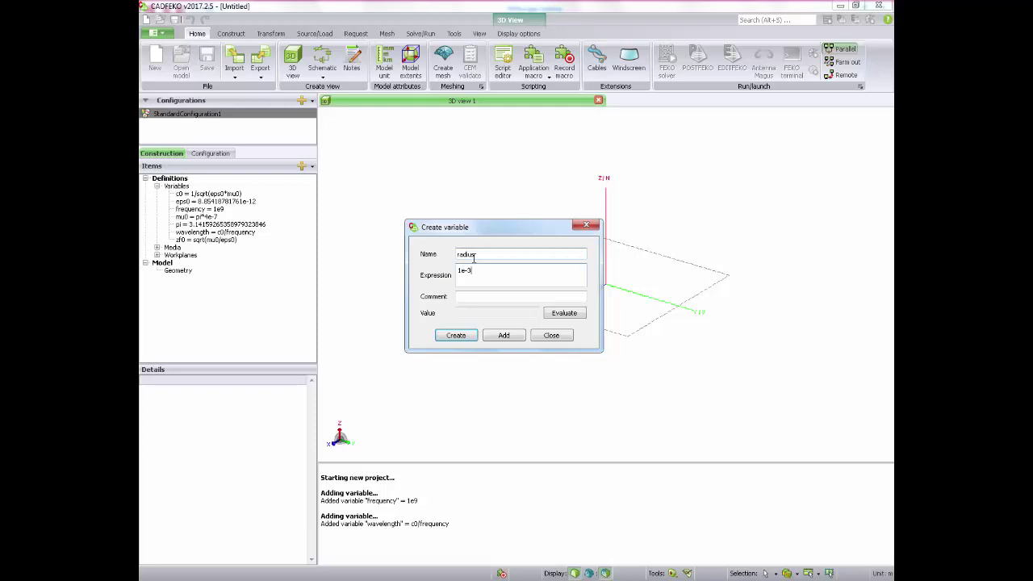
pyautogui.click(504, 335)
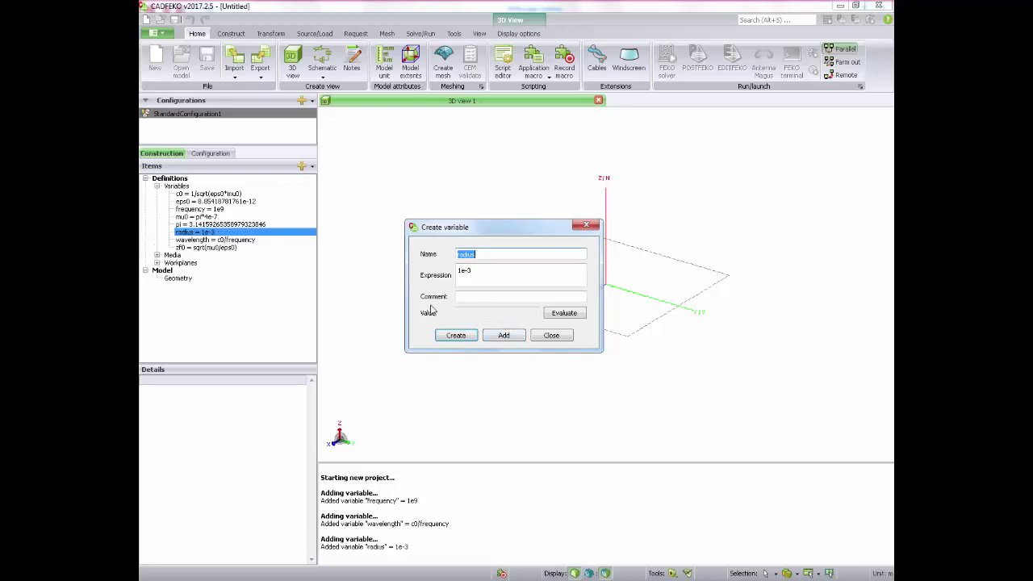
pyautogui.click(551, 335)
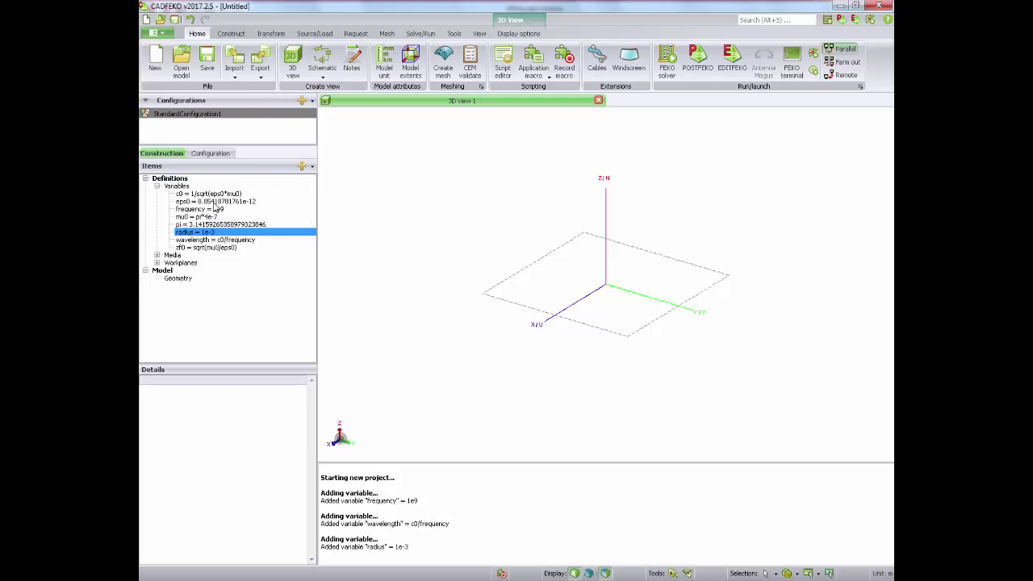
pyautogui.moveTo(632, 288); pyautogui.dragTo(538, 272, button='middle')
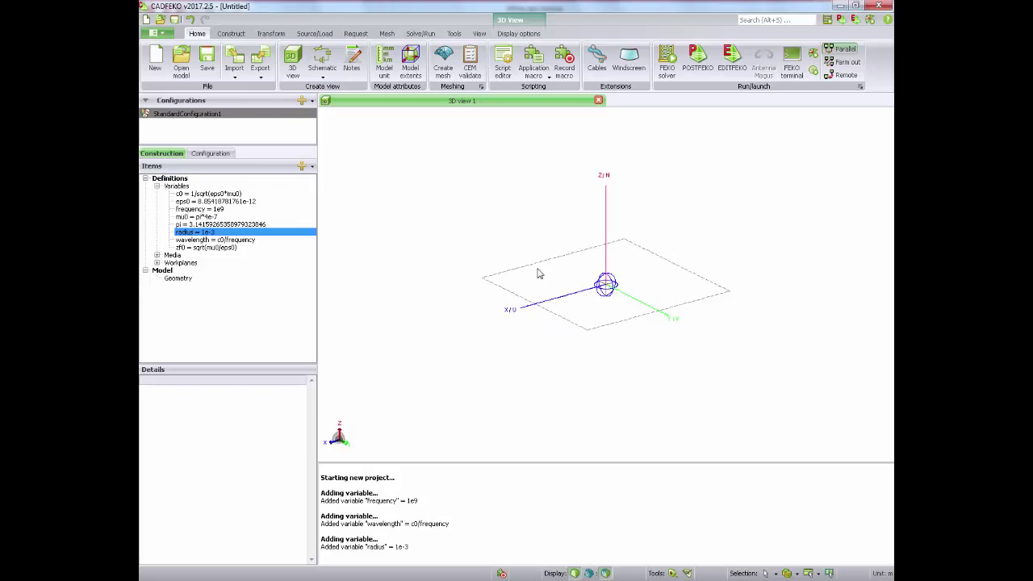
# Step: Start a new line with its start point N coordinate at -wavelength/4
pyautogui.click(233, 34)
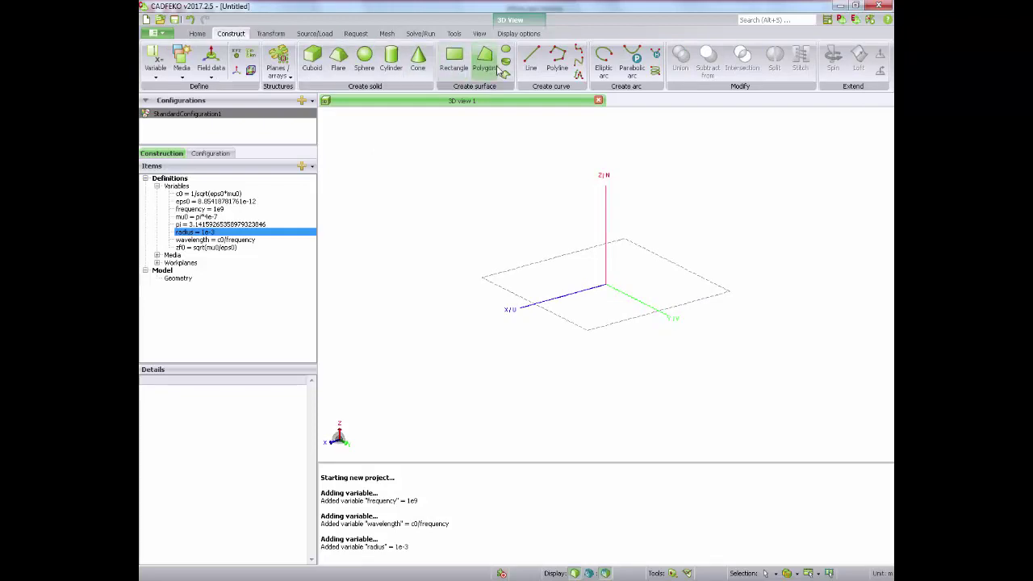
pyautogui.click(531, 56)
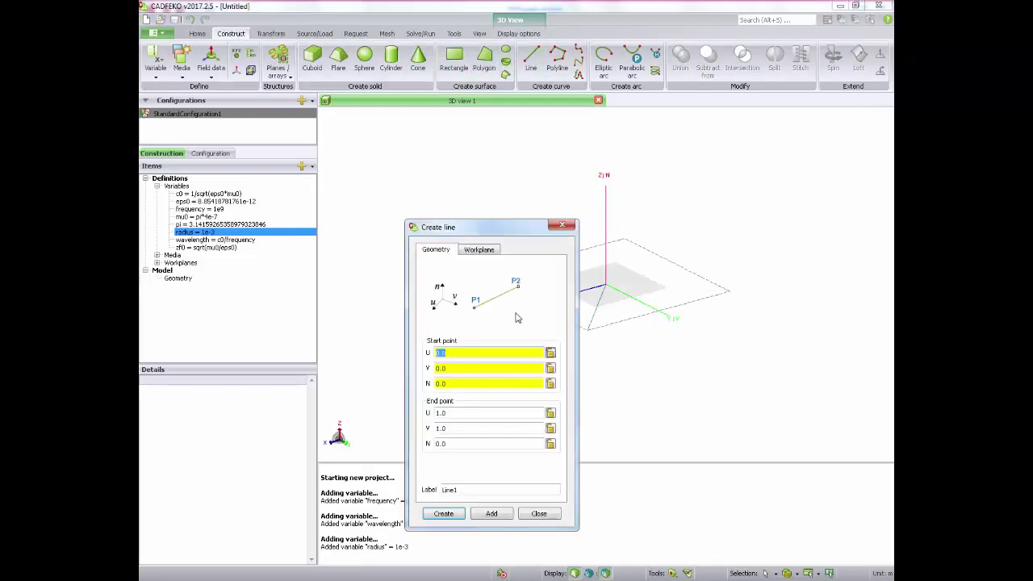
pyautogui.moveTo(516, 229); pyautogui.dragTo(439, 138)
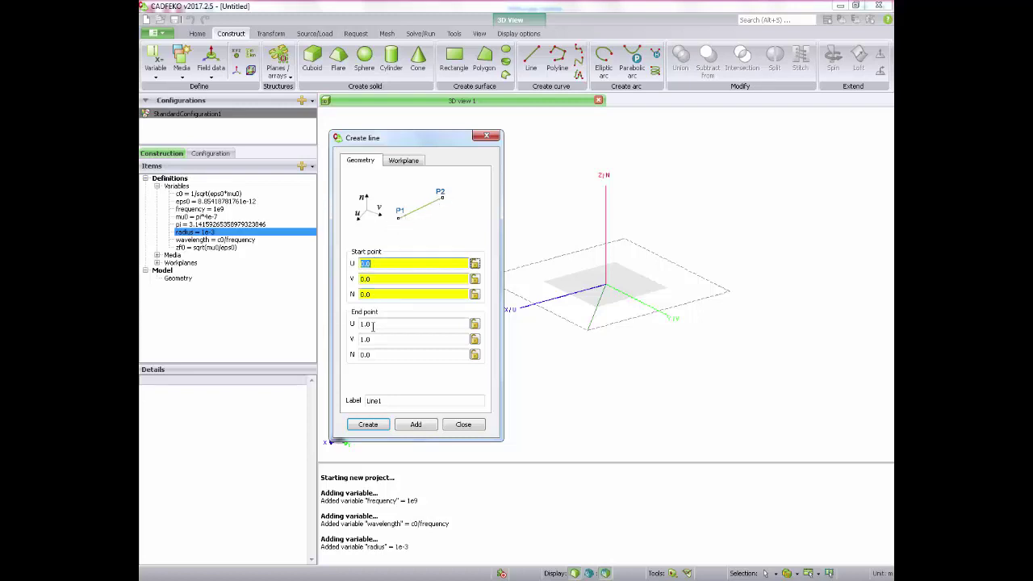
pyautogui.press('Tab')
pyautogui.press('Tab')
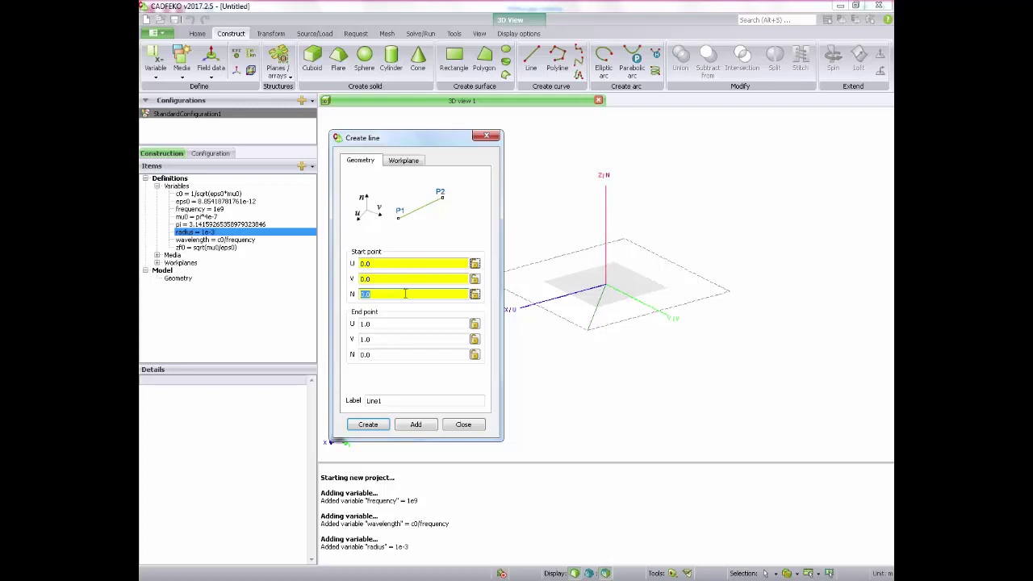
pyautogui.write('-wavelength/4')
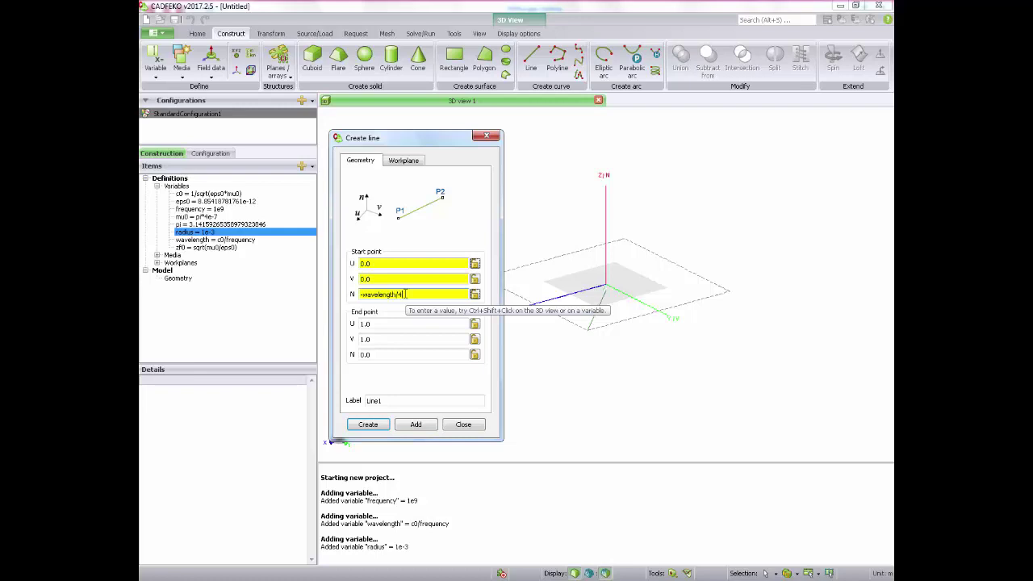
# Step: Set the line's end point to (0, 0, wavelength/4) and create Line1
pyautogui.click(371, 323)
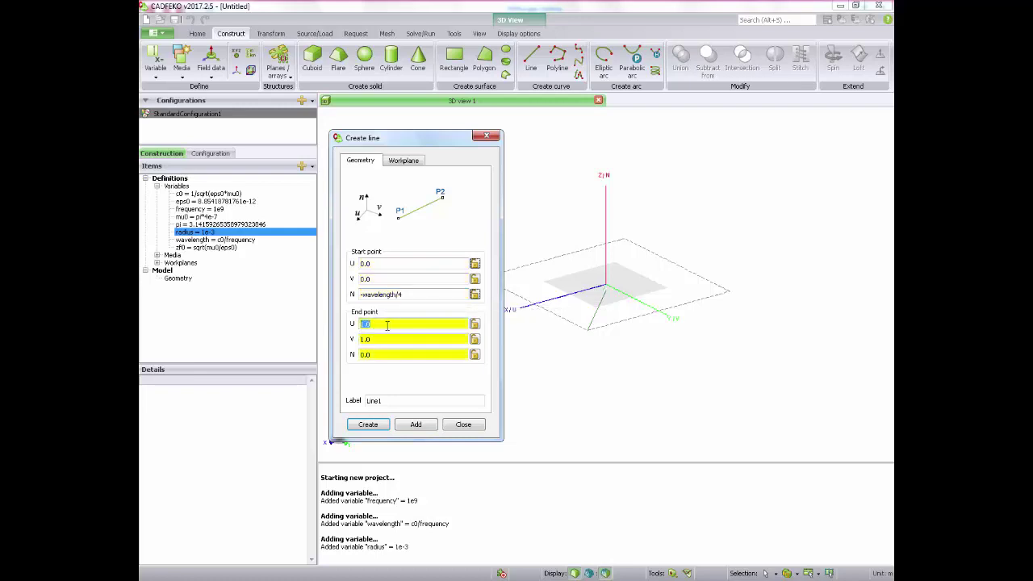
pyautogui.write('0')
pyautogui.press('Tab')
pyautogui.write('0')
pyautogui.press('Tab')
pyautogui.write('wave')
pyautogui.press('BackSpace')
pyautogui.write('velength/4')
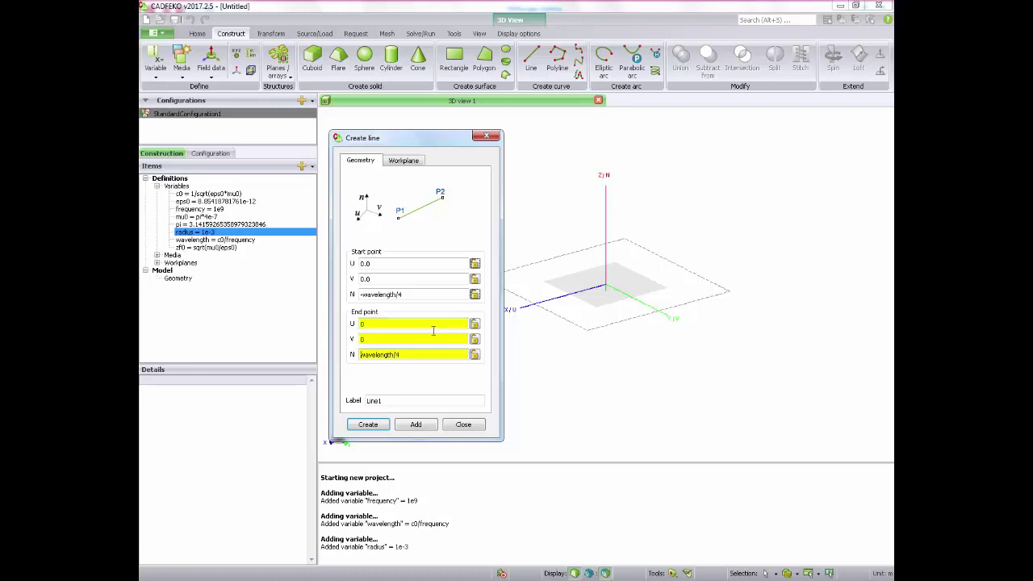
pyautogui.click(389, 295)
pyautogui.moveTo(388, 296); pyautogui.dragTo(362, 295)
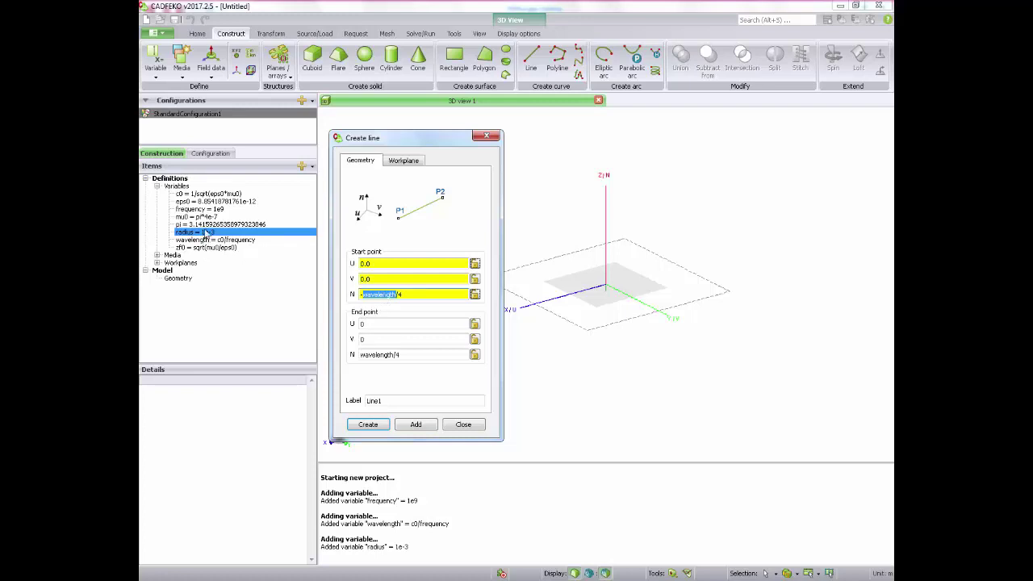
pyautogui.click(368, 424)
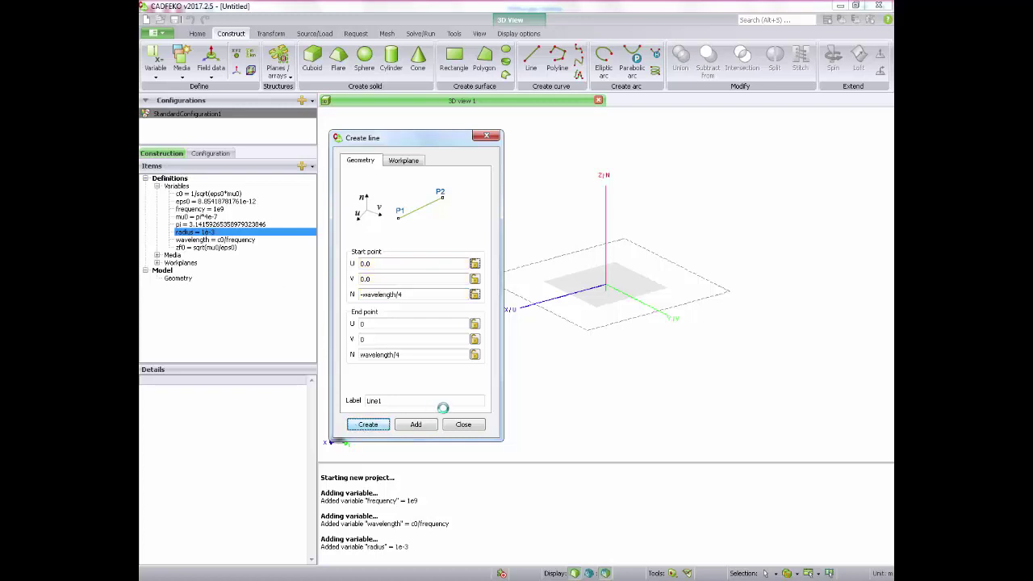
# Step: Enable a local wire radius on Line1's edge and set it to the radius variable
pyautogui.click(173, 400)
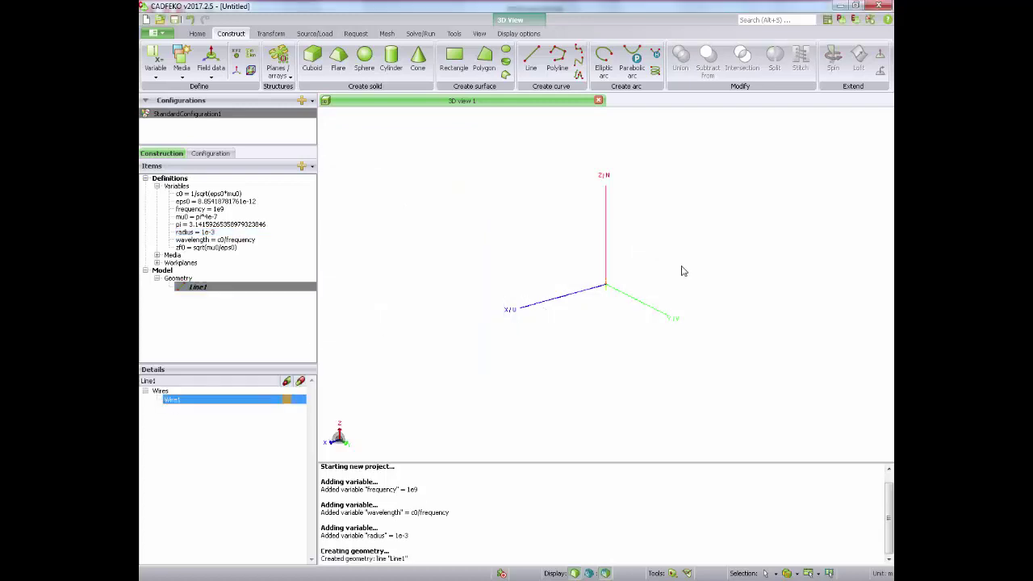
pyautogui.doubleClick(175, 401)
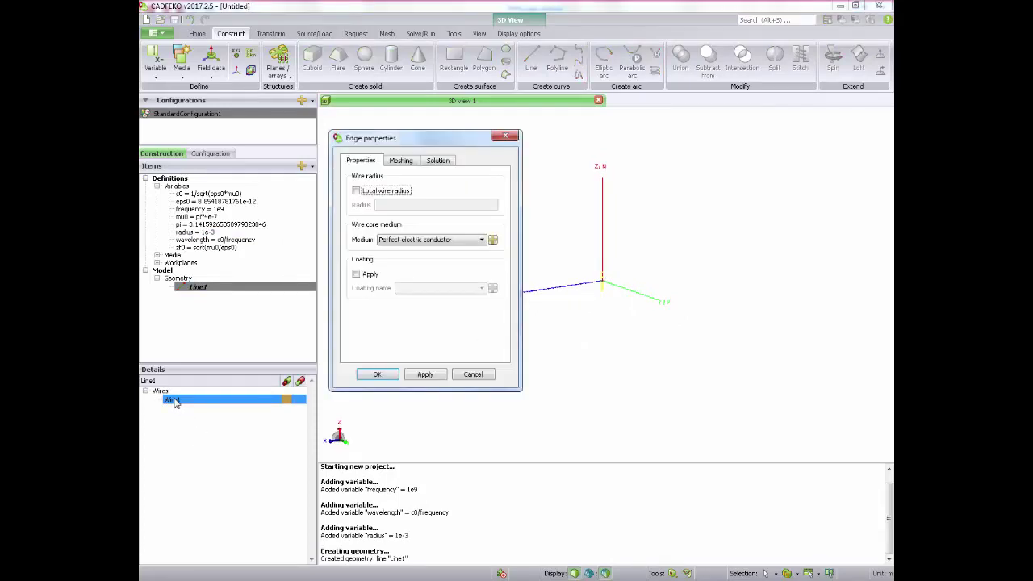
pyautogui.click(367, 192)
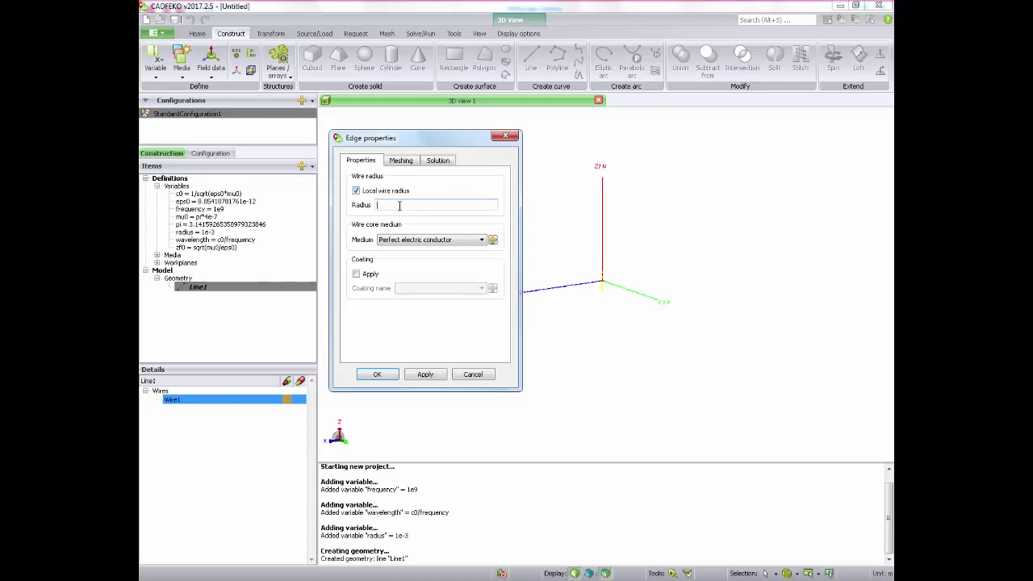
pyautogui.write('rad')
pyautogui.doubleClick(399, 205)
pyautogui.click(428, 376)
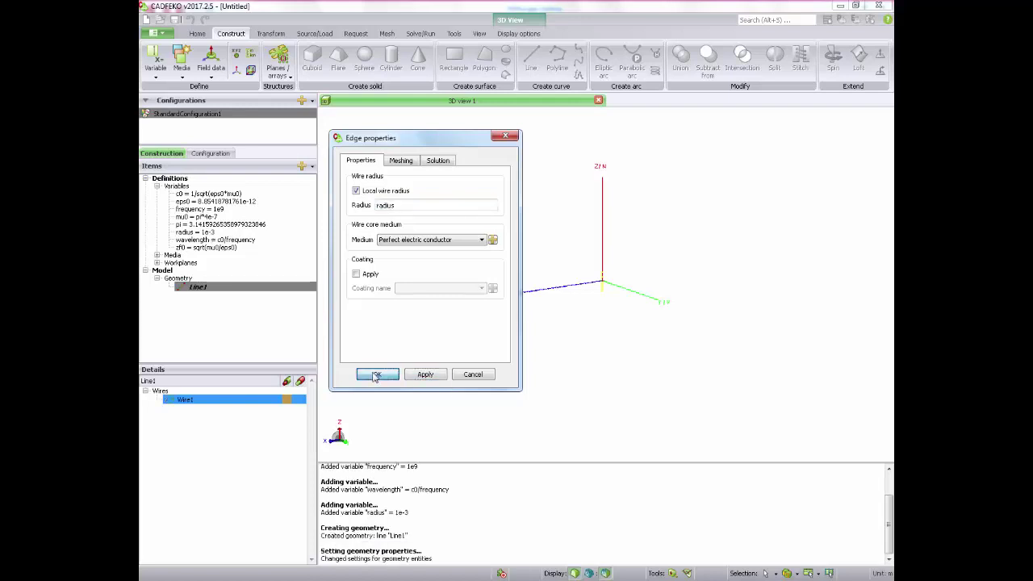
pyautogui.click(375, 375)
# Step: Create wire port Port1 at the Middle location on Line1's wire
pyautogui.rightClick(213, 401)
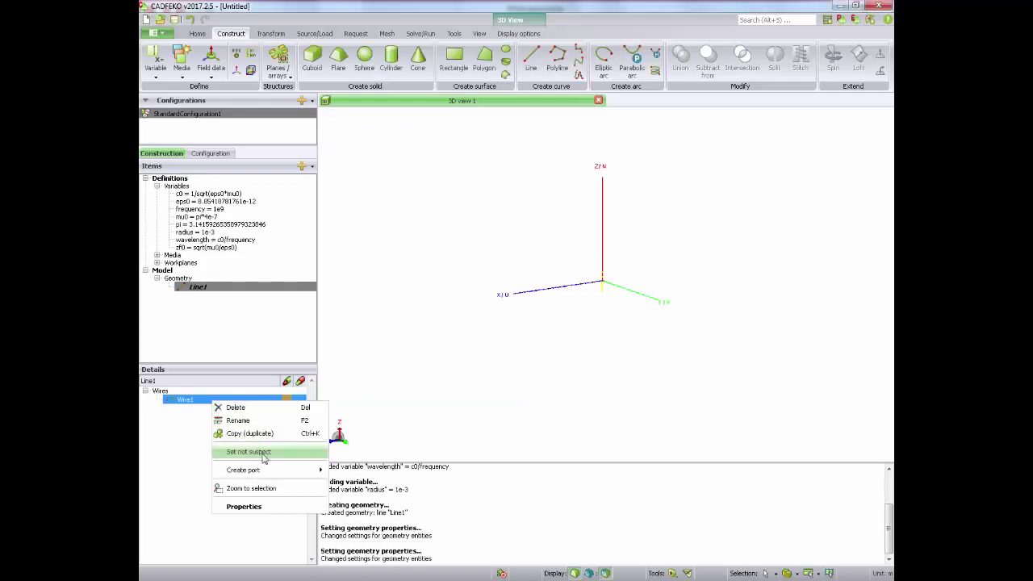
pyautogui.moveTo(269, 474)
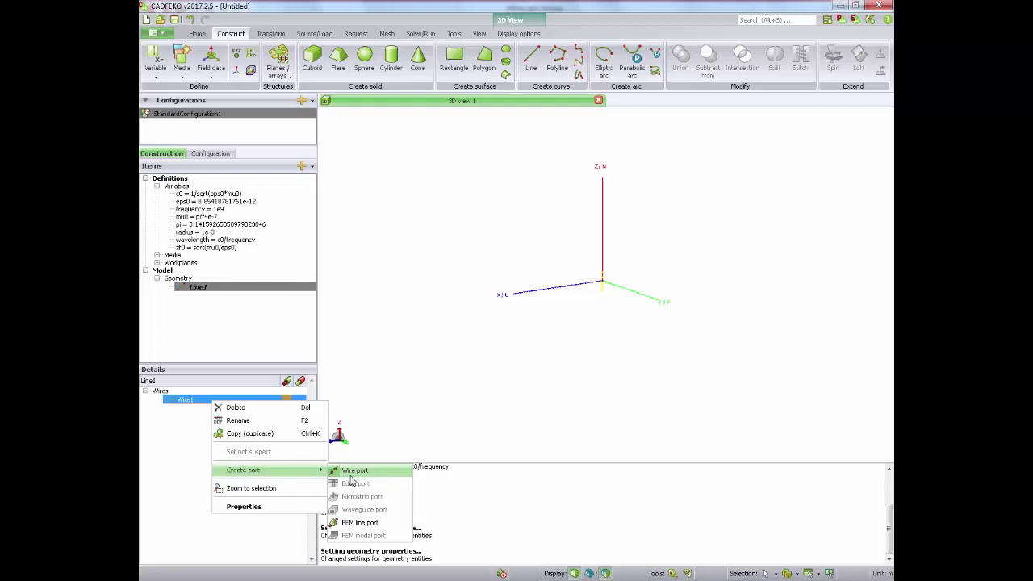
pyautogui.click(353, 471)
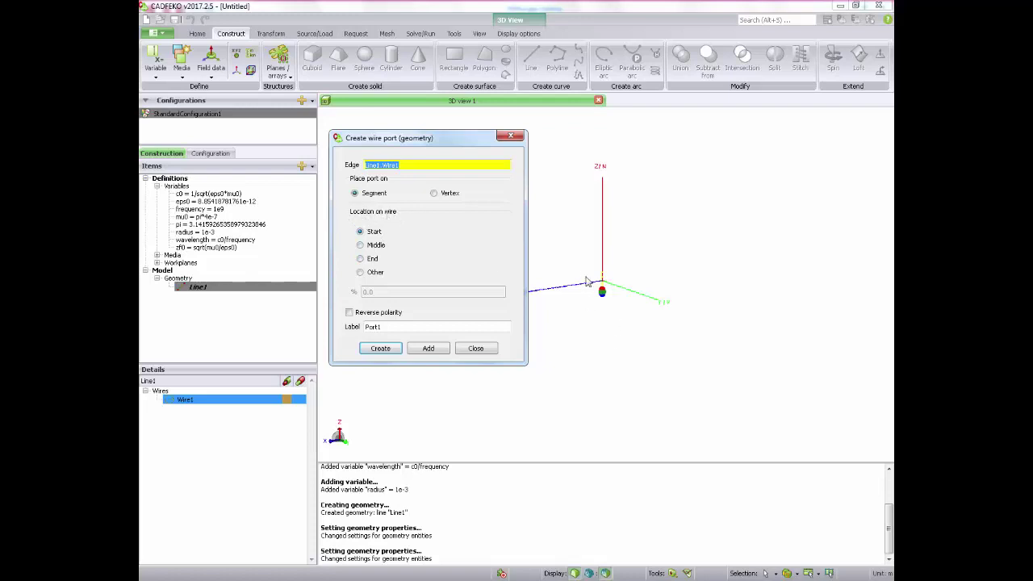
pyautogui.press('Tab')
pyautogui.press('Tab')
pyautogui.click(376, 247)
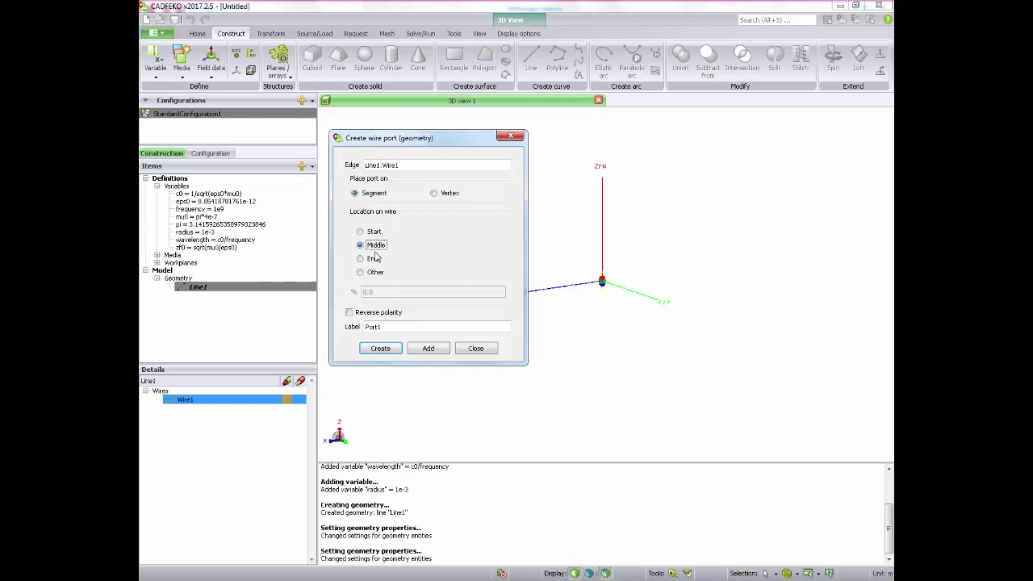
pyautogui.click(373, 348)
pyautogui.click(185, 401)
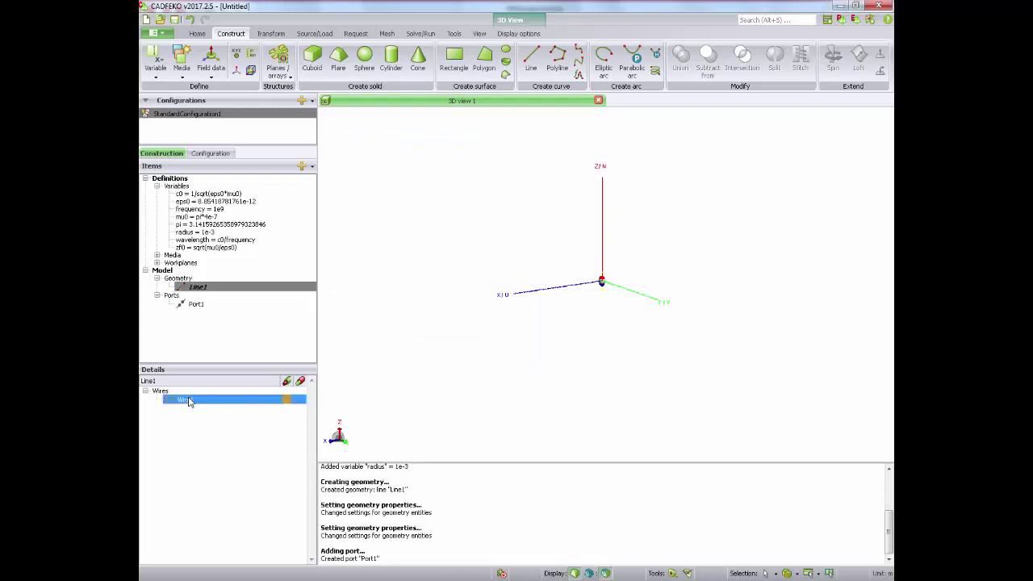
pyautogui.doubleClick(188, 402)
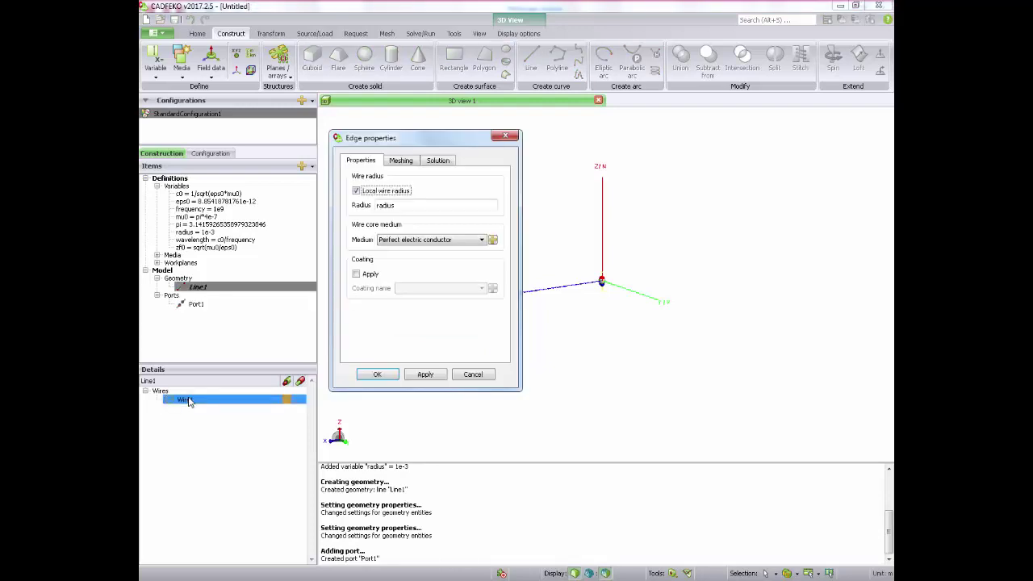
pyautogui.doubleClick(407, 205)
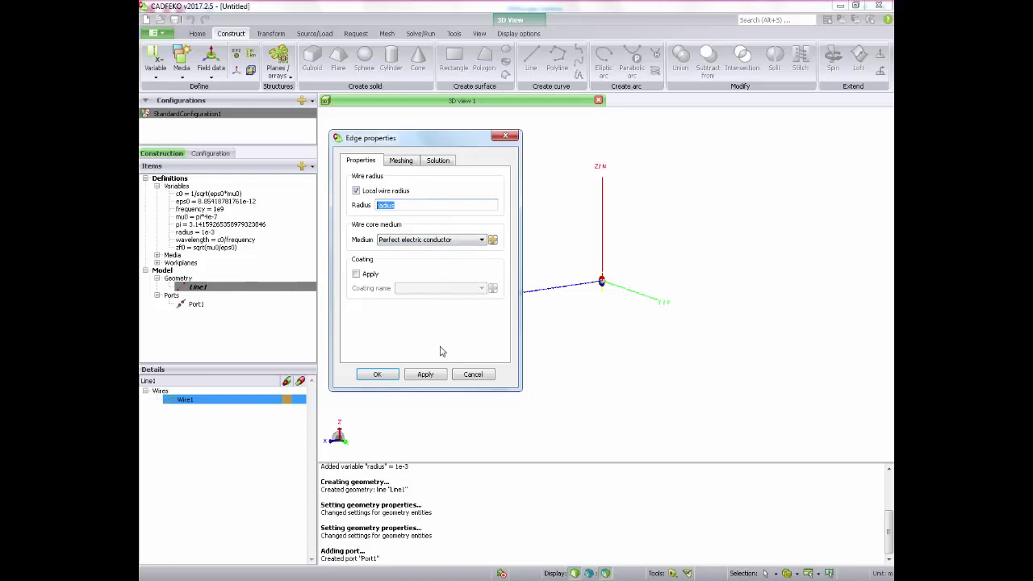
pyautogui.click(377, 373)
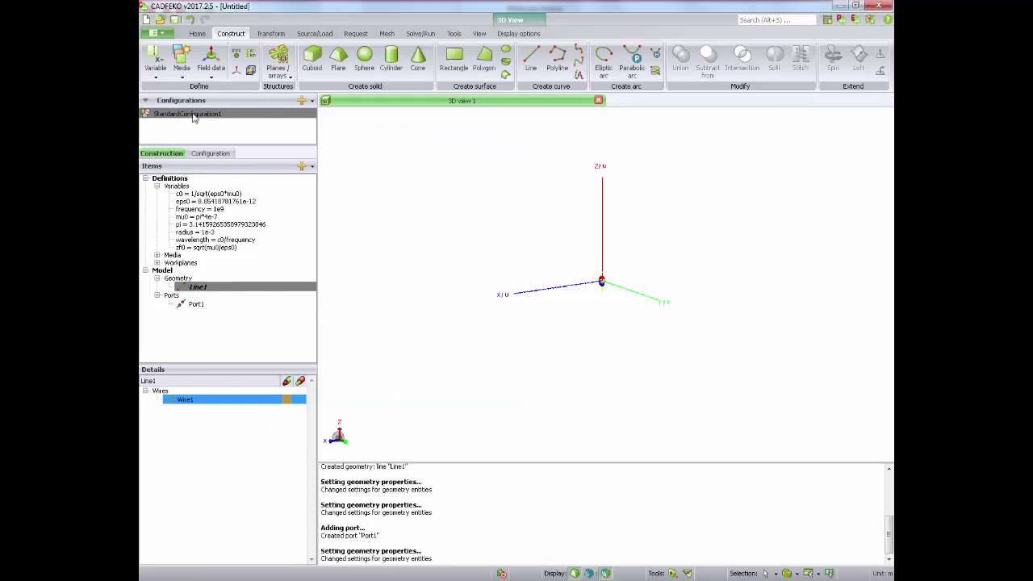
# Step: Set the solution frequency to a continuous interpolated range from 800e6 to 1200e6 Hz
pyautogui.click(315, 34)
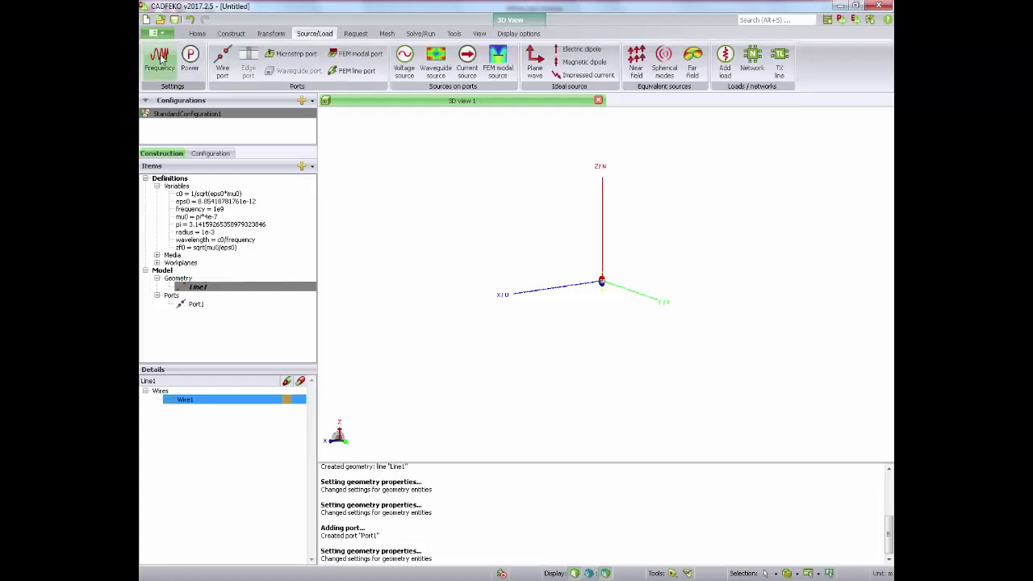
pyautogui.click(161, 59)
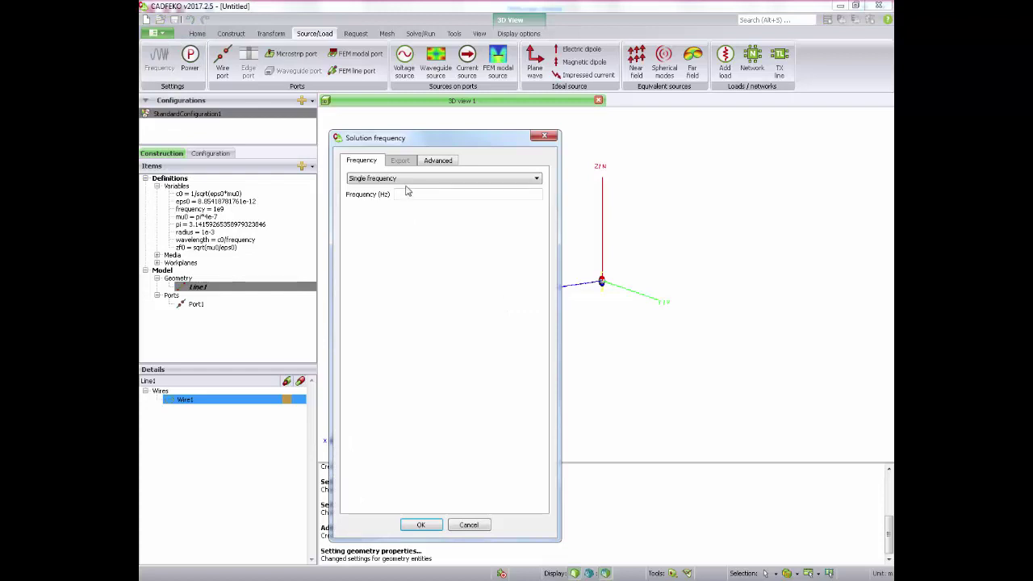
pyautogui.click(407, 179)
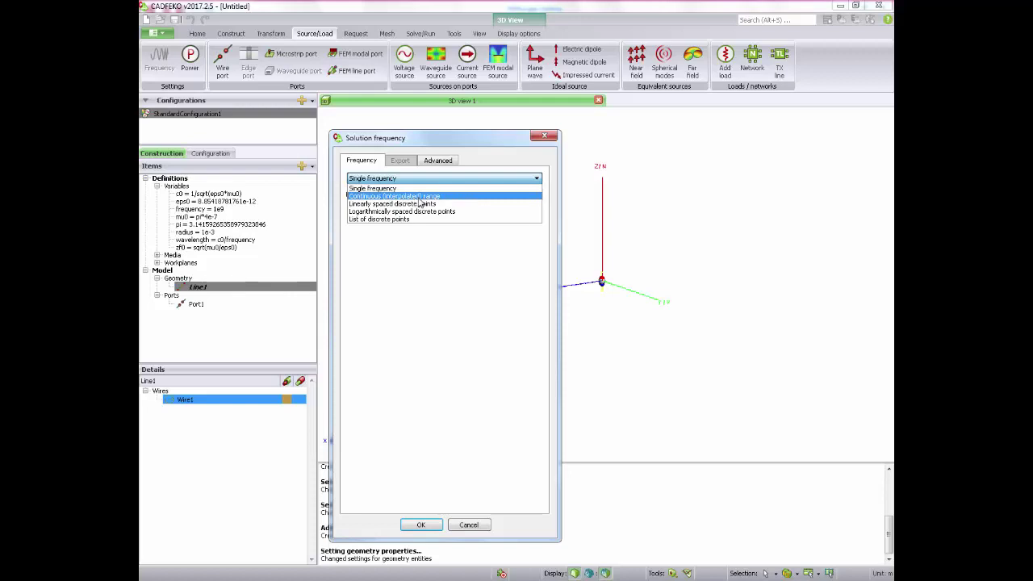
pyautogui.click(404, 196)
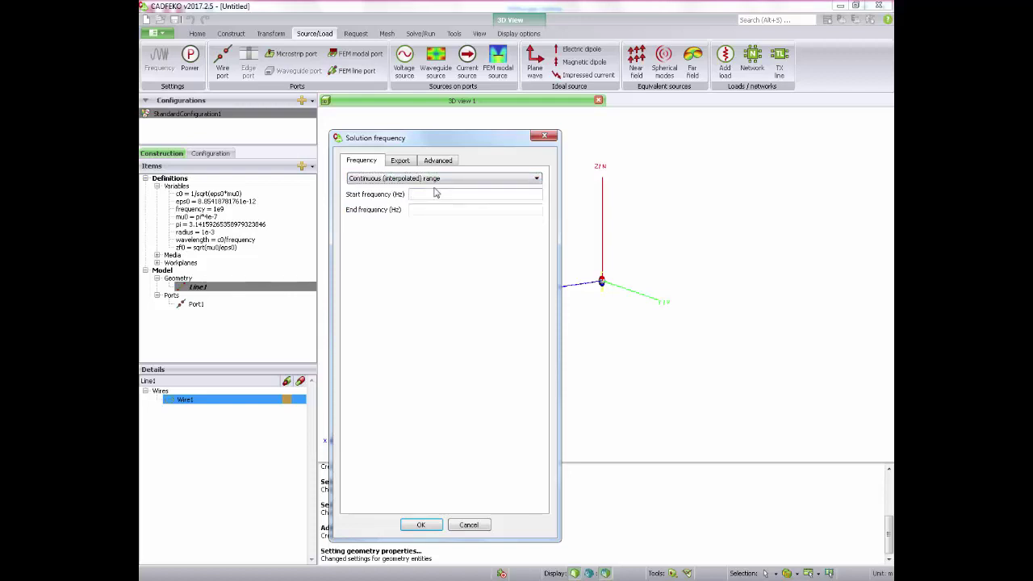
pyautogui.click(436, 194)
pyautogui.write('800e6')
pyautogui.press('Tab')
pyautogui.write('1200')
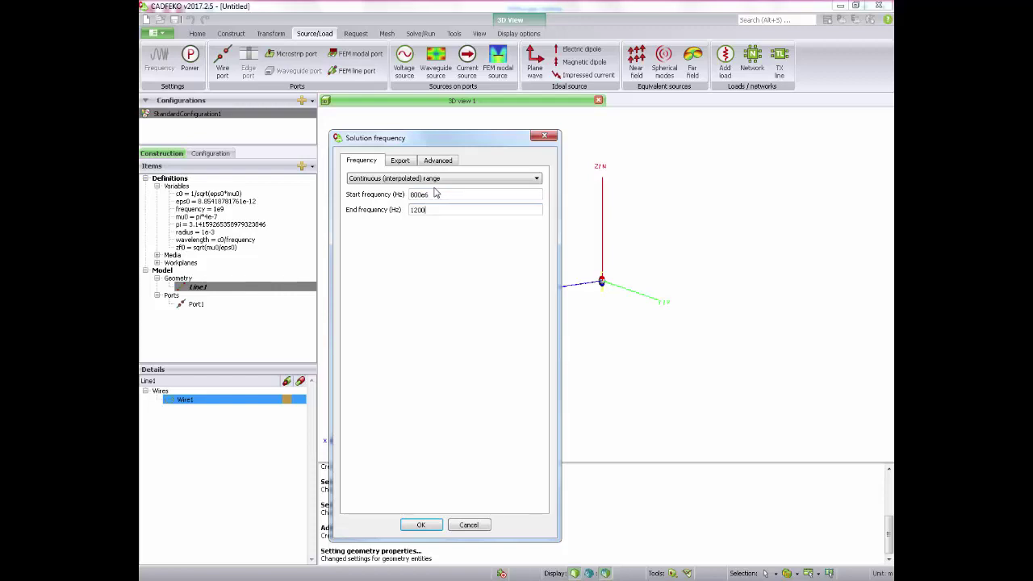
pyautogui.write('e6')
pyautogui.click(418, 525)
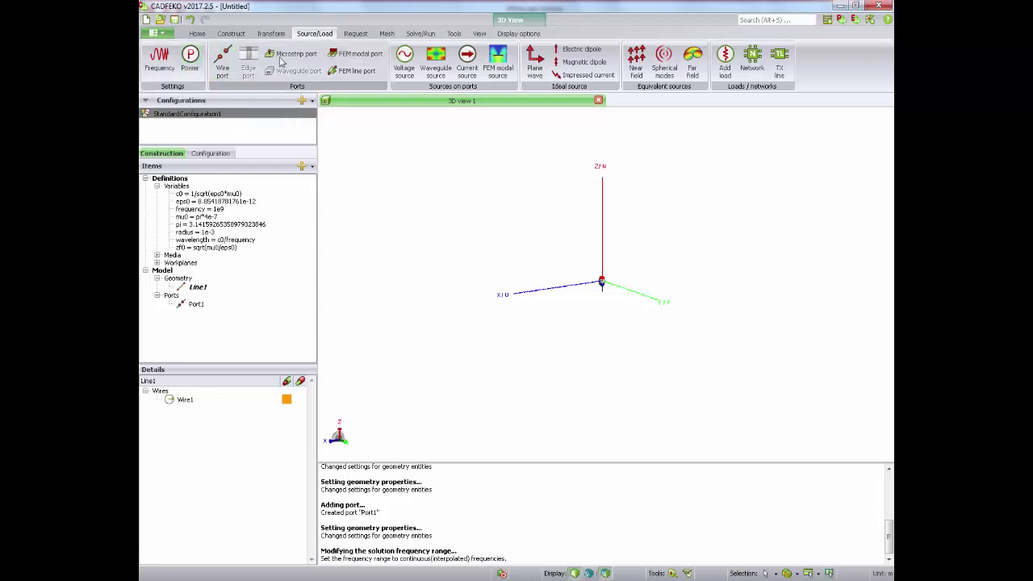
# Step: Create VoltageSource1 on Port1 with 1 V, 0° phase and 50 Ohm impedance
pyautogui.click(404, 58)
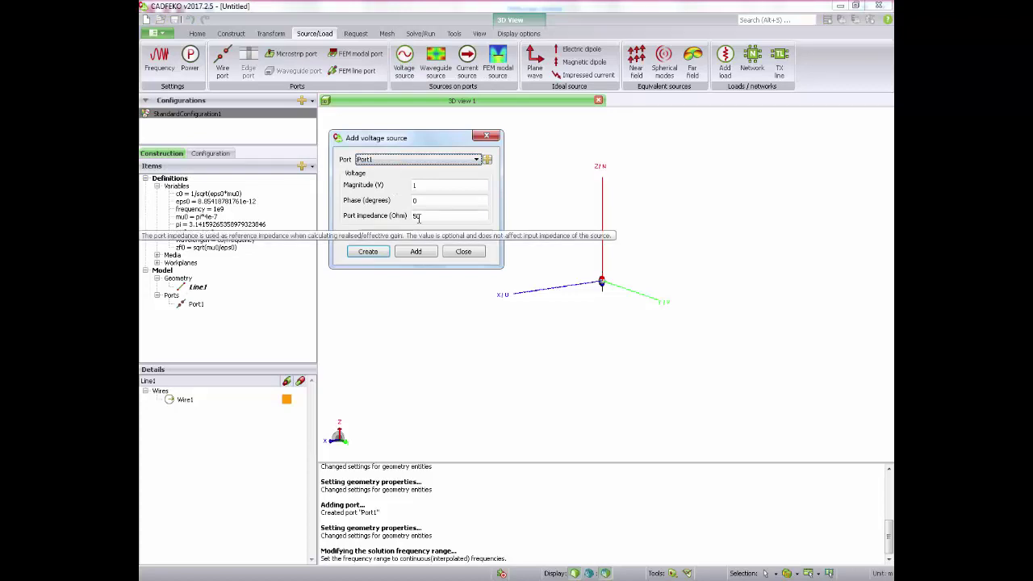
pyautogui.click(368, 253)
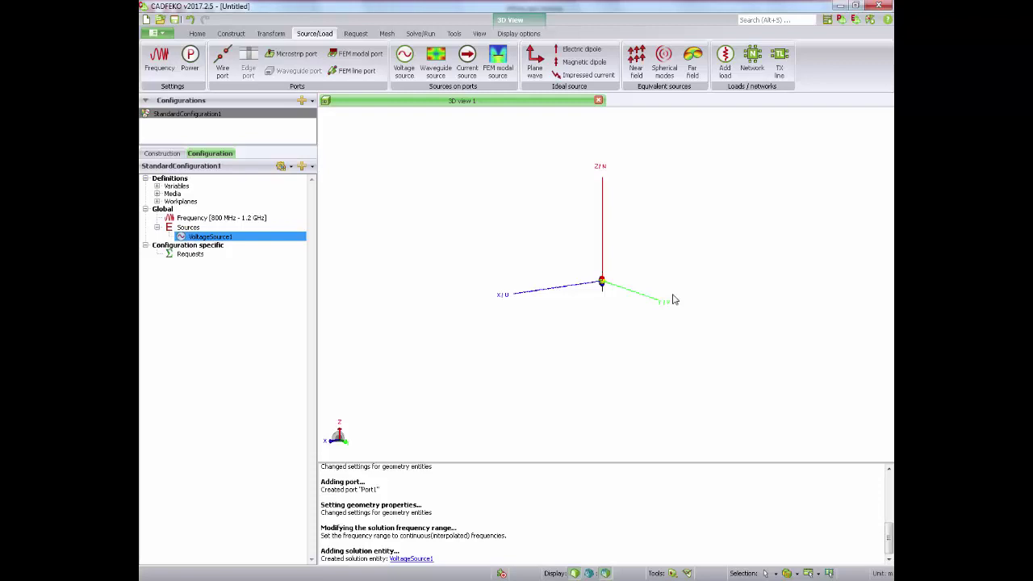
# Step: Request a full 3D far-field pattern FarField1, then set up a near field from -wavelength to wavelength
pyautogui.click(361, 34)
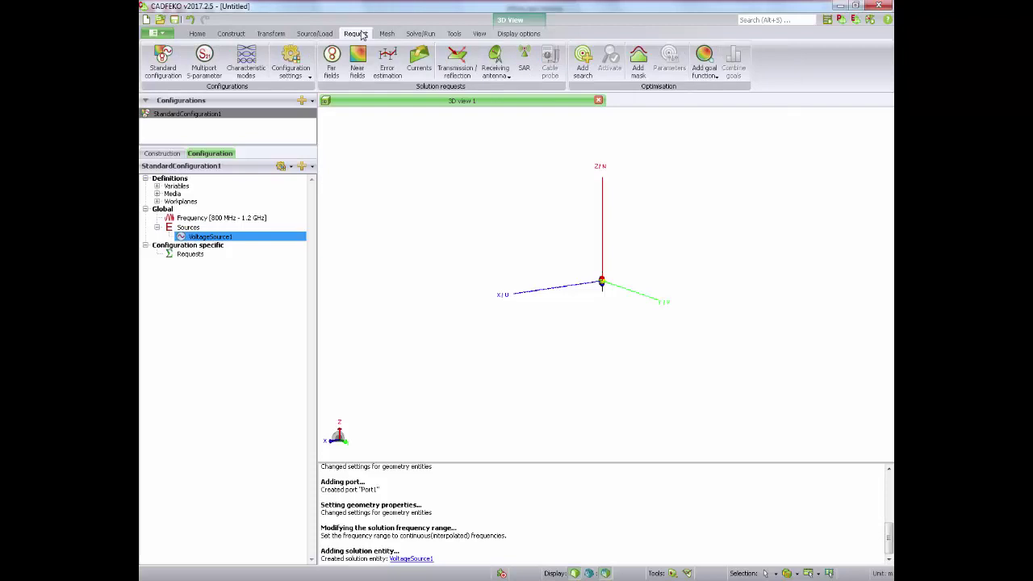
pyautogui.click(332, 60)
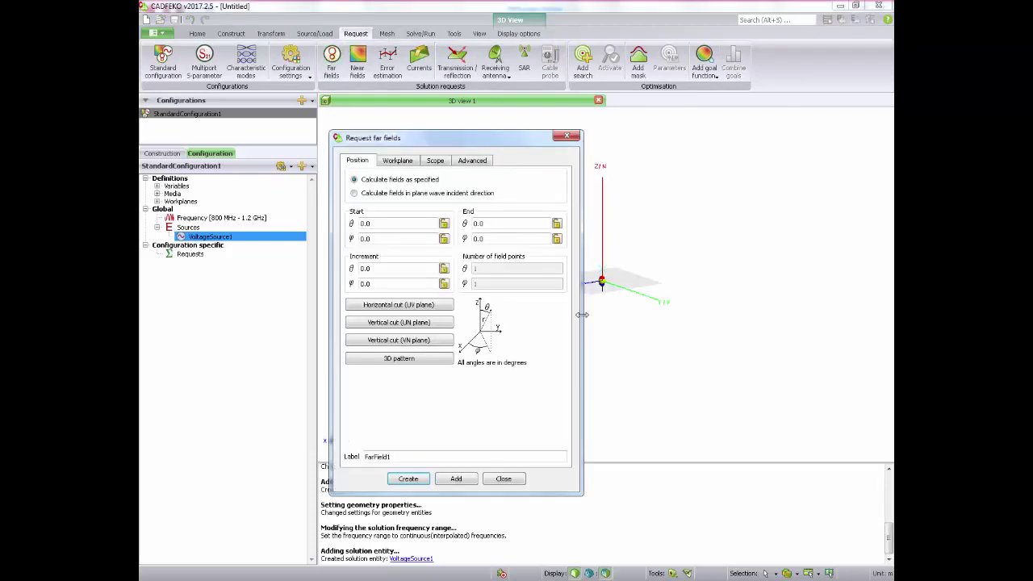
pyautogui.click(394, 360)
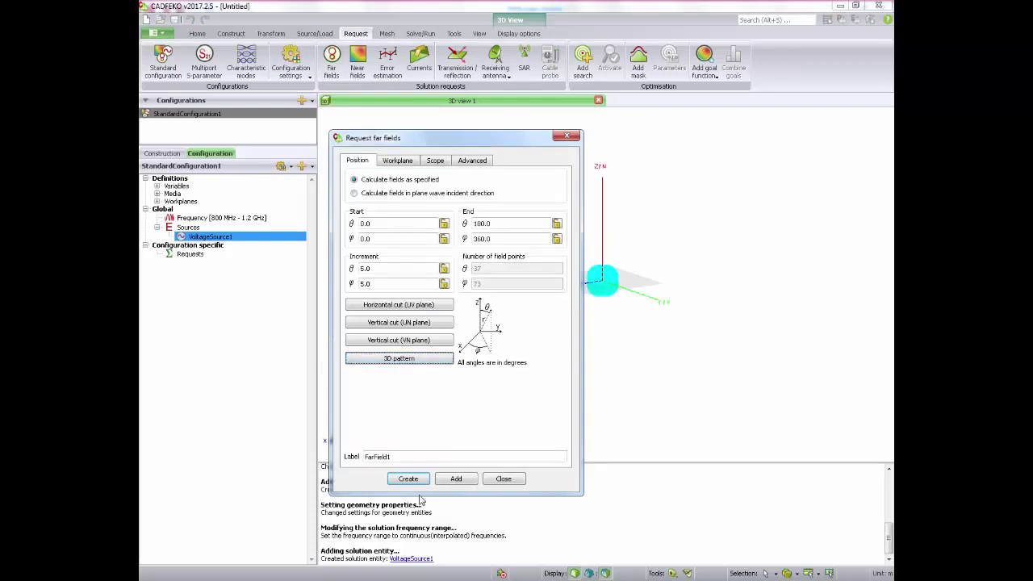
pyautogui.click(410, 479)
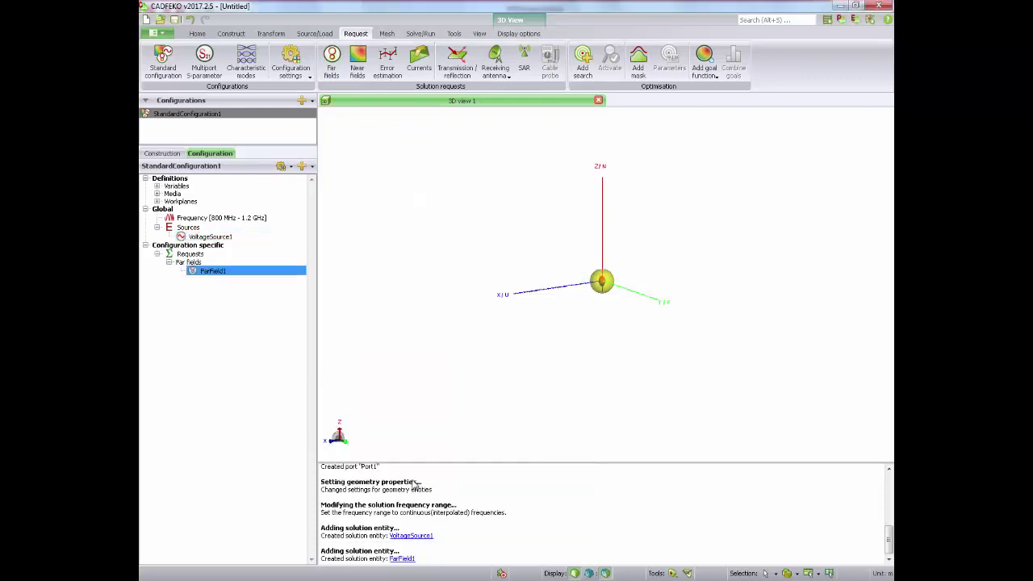
pyautogui.click(358, 61)
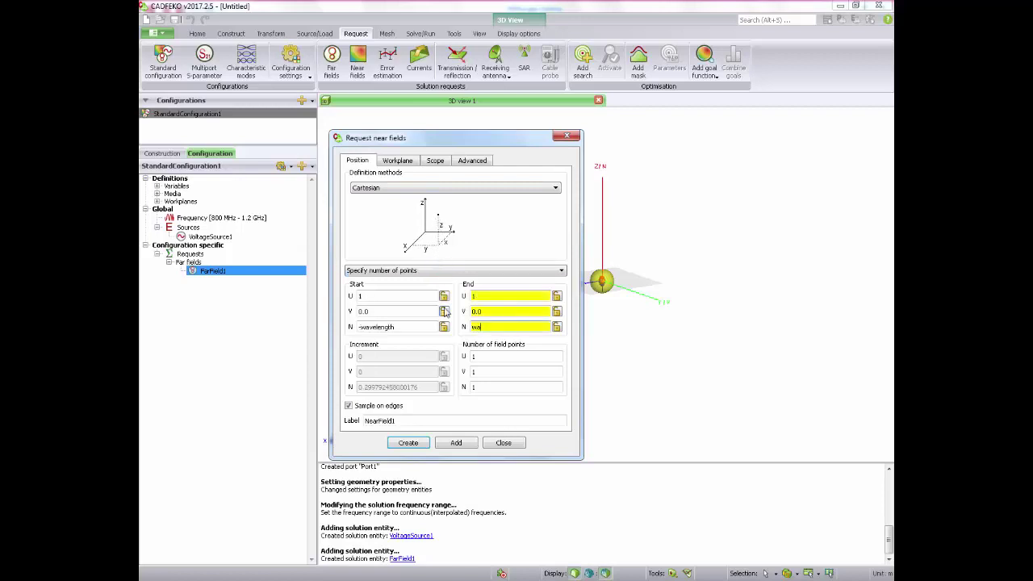
pyautogui.write('velength')
# Step: Create the NearField1 request and hide the FarField1 sphere in the view
pyautogui.click(412, 443)
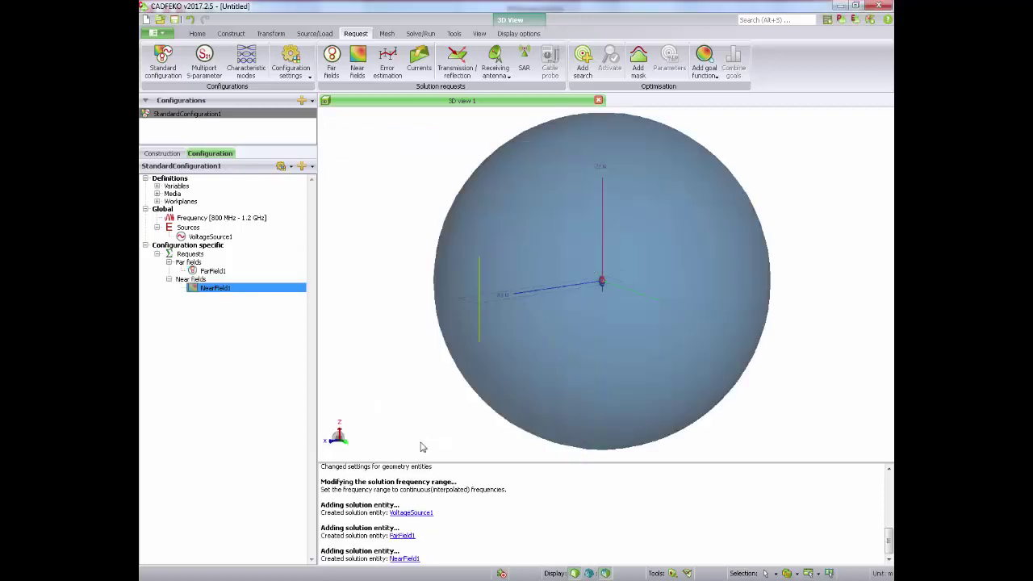
pyautogui.click(232, 271)
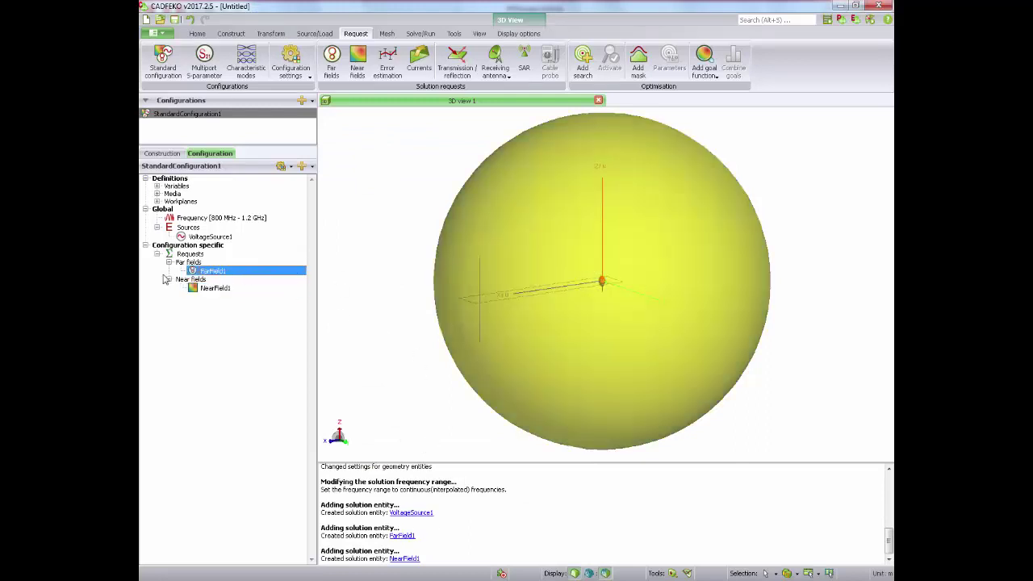
pyautogui.moveTo(602, 295); pyautogui.dragTo(502, 302)
pyautogui.rightClick(202, 270)
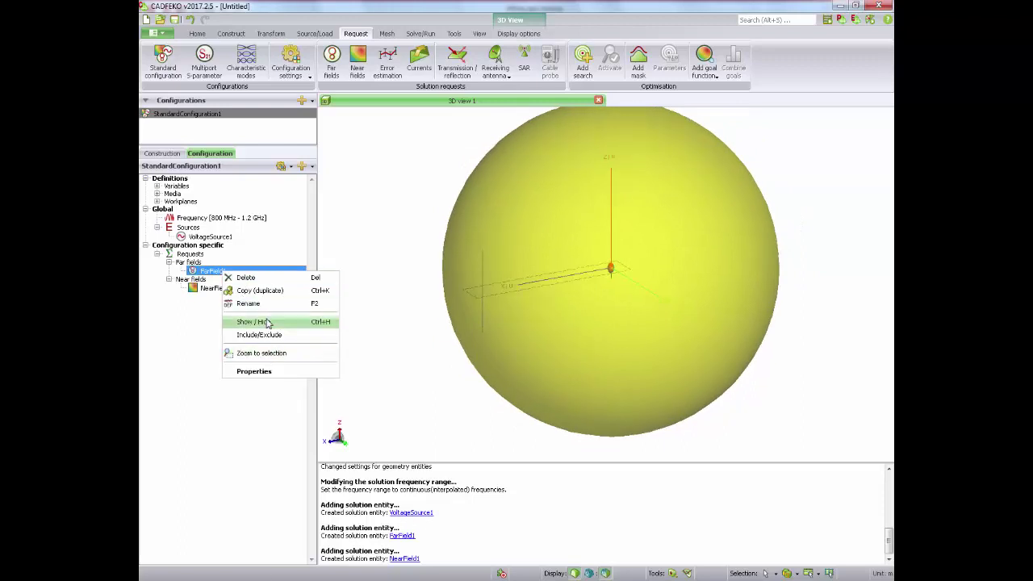
pyautogui.click(269, 323)
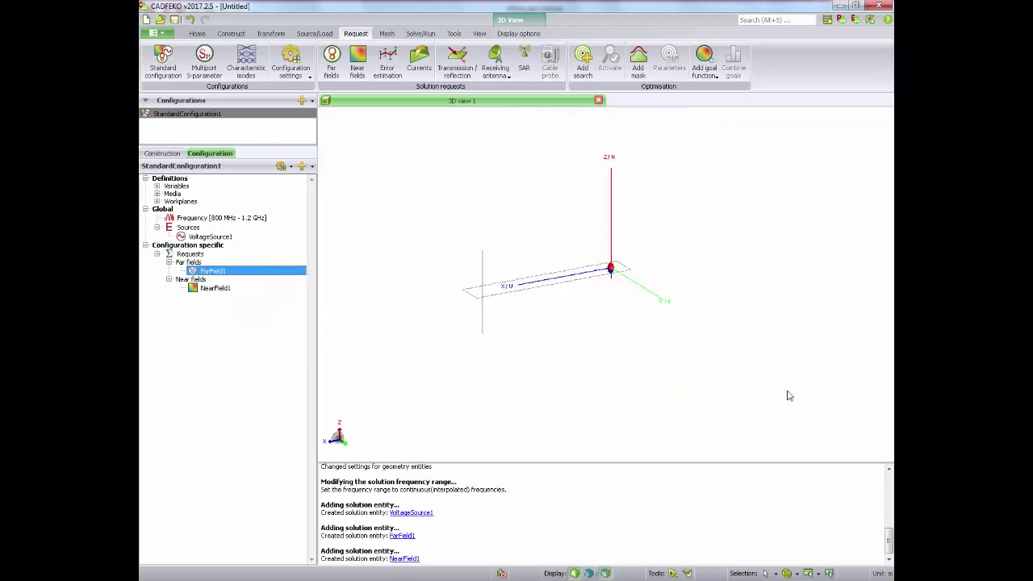
pyautogui.moveTo(643, 293); pyautogui.dragTo(542, 200)
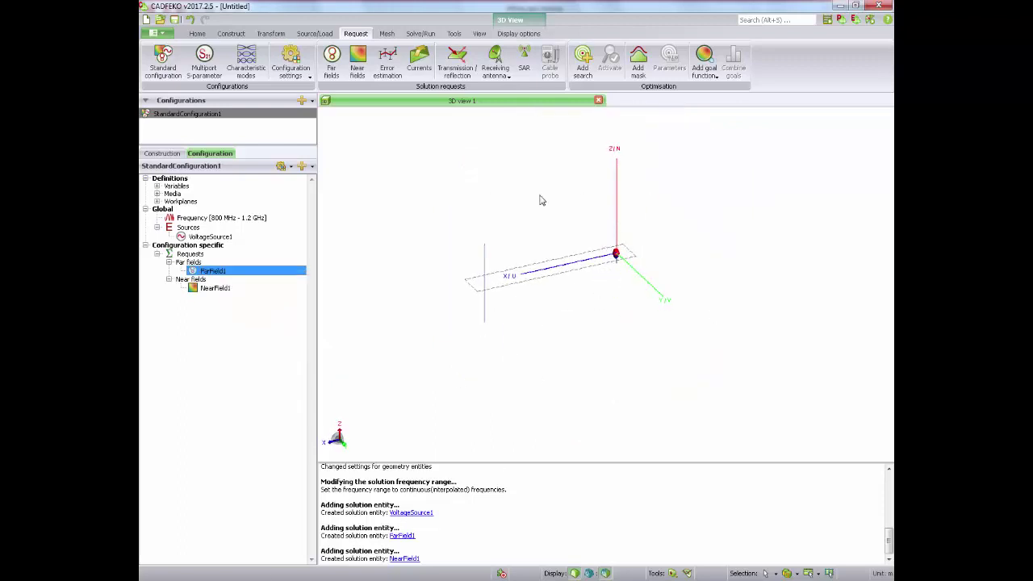
# Step: Set NearField1 to sample 28 points along N
pyautogui.doubleClick(586, 275)
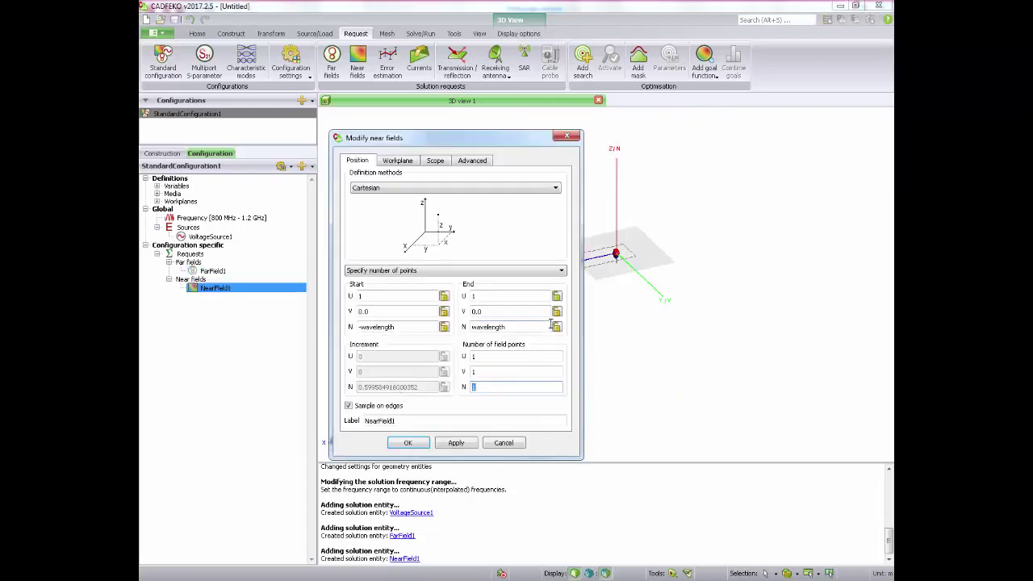
pyautogui.write('28')
pyautogui.click(393, 445)
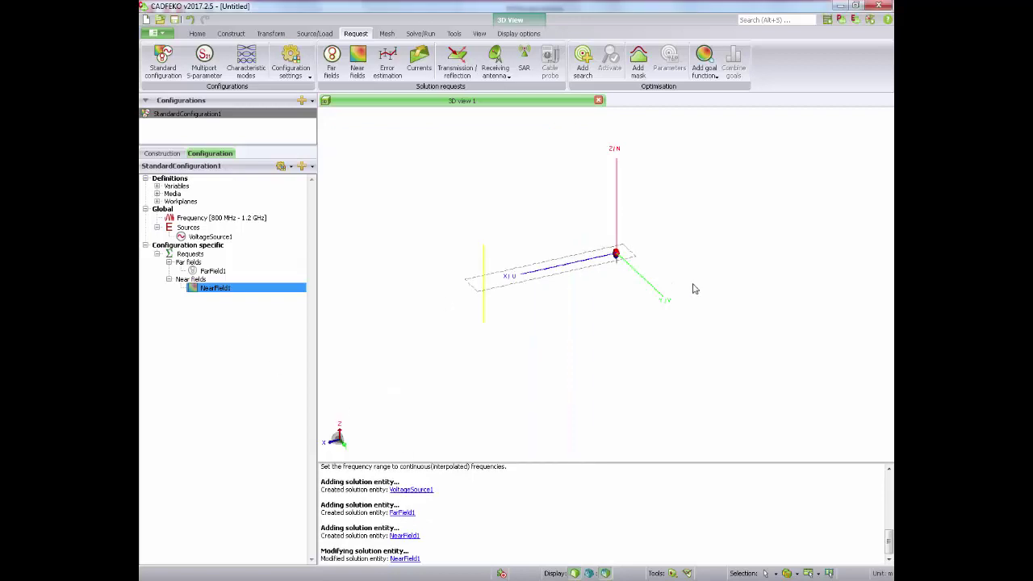
# Step: Mesh the dipole wire into 11 segments with wire segment radius radius/2, storing that setting
pyautogui.click(386, 33)
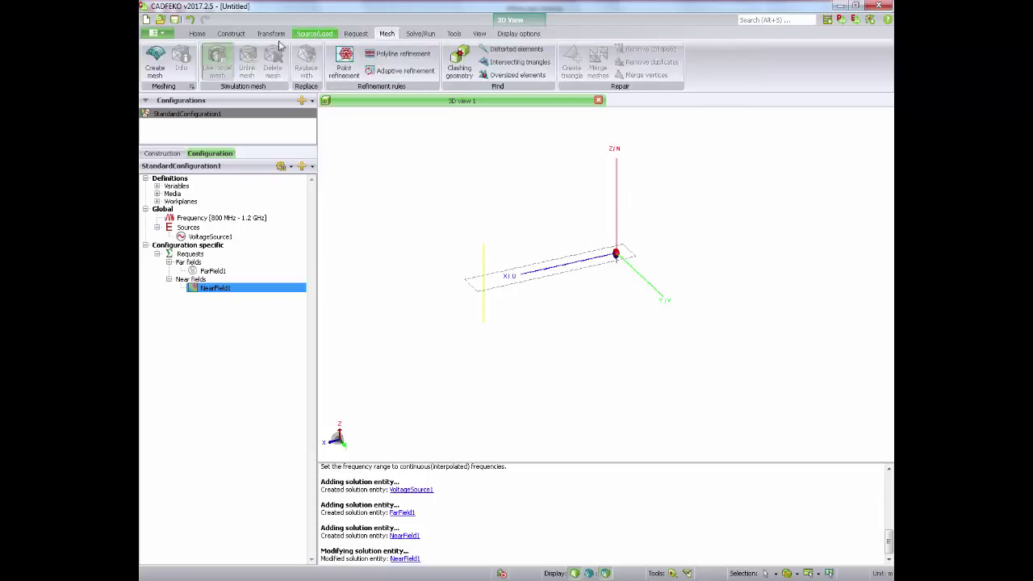
pyautogui.click(154, 61)
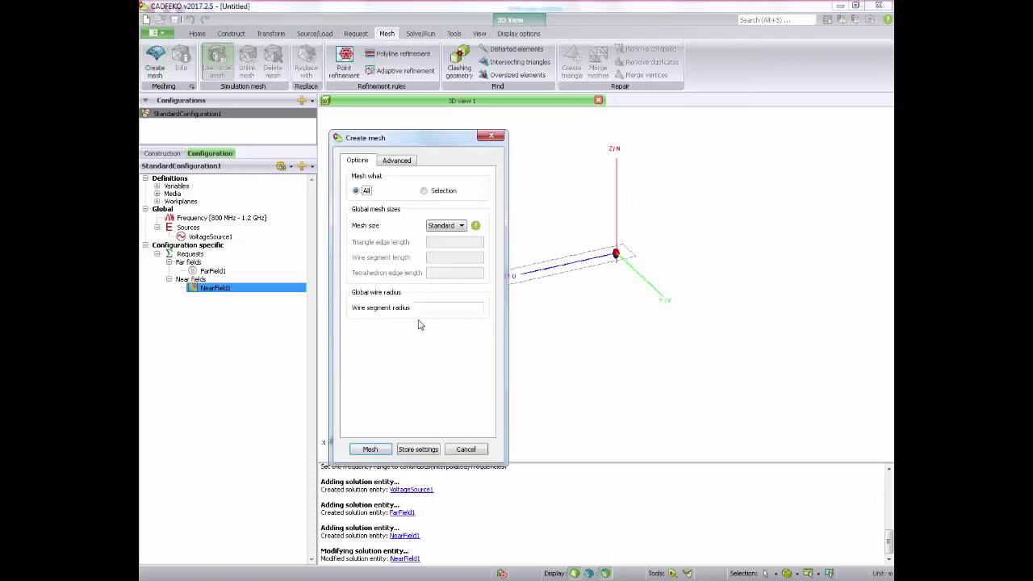
pyautogui.click(426, 308)
pyautogui.click(371, 449)
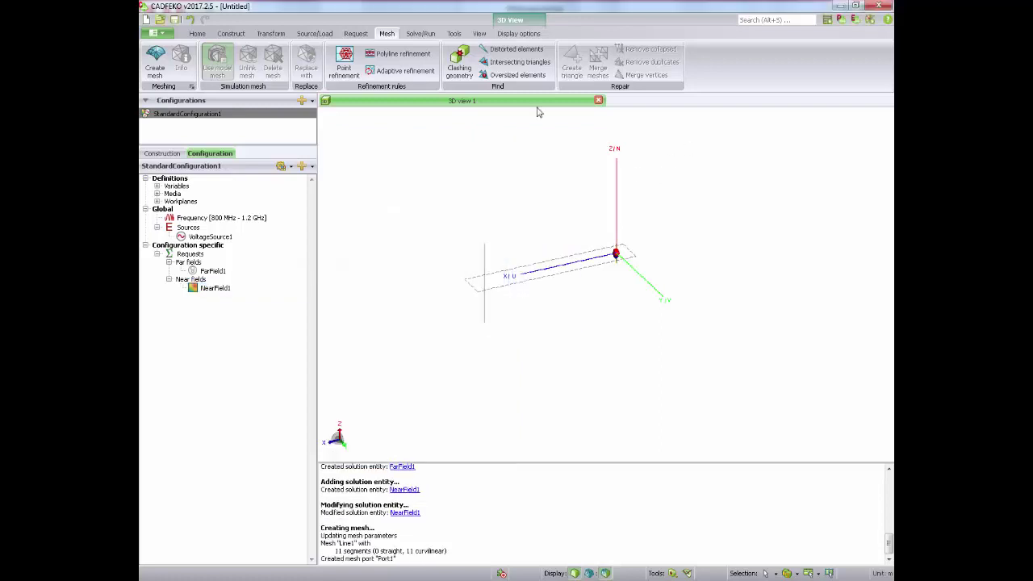
pyautogui.click(154, 54)
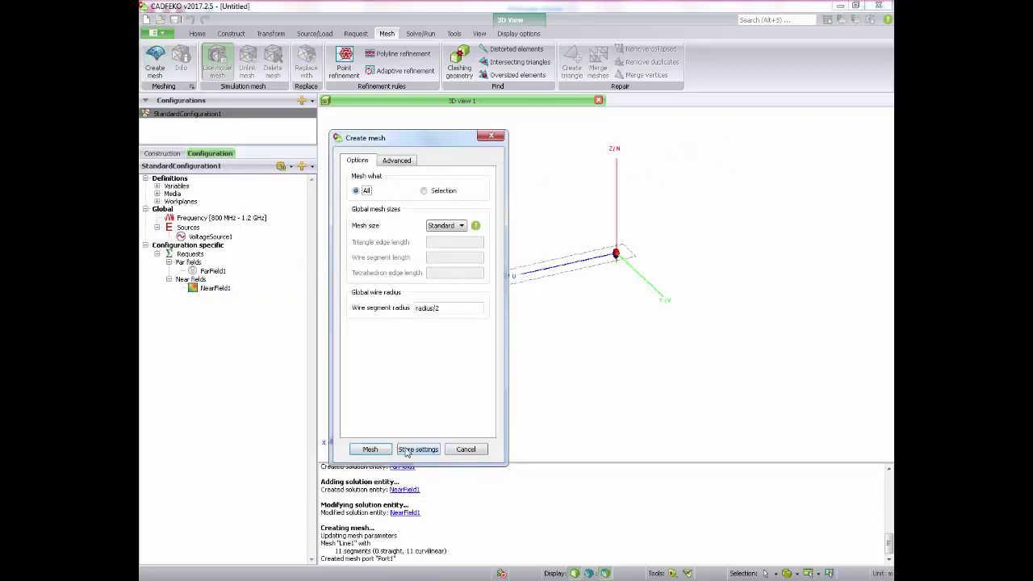
pyautogui.click(370, 450)
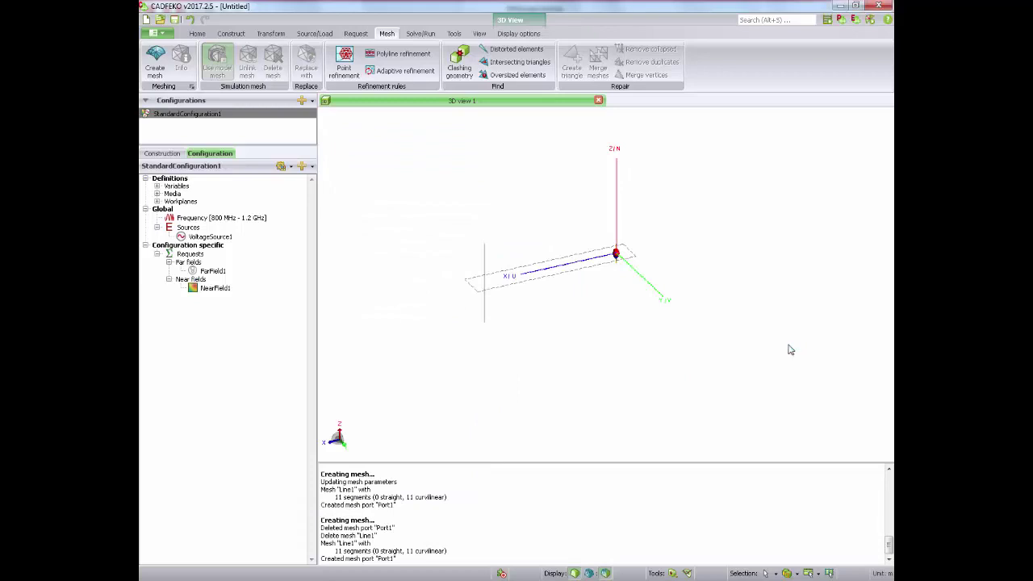
pyautogui.moveTo(601, 288); pyautogui.dragTo(620, 274)
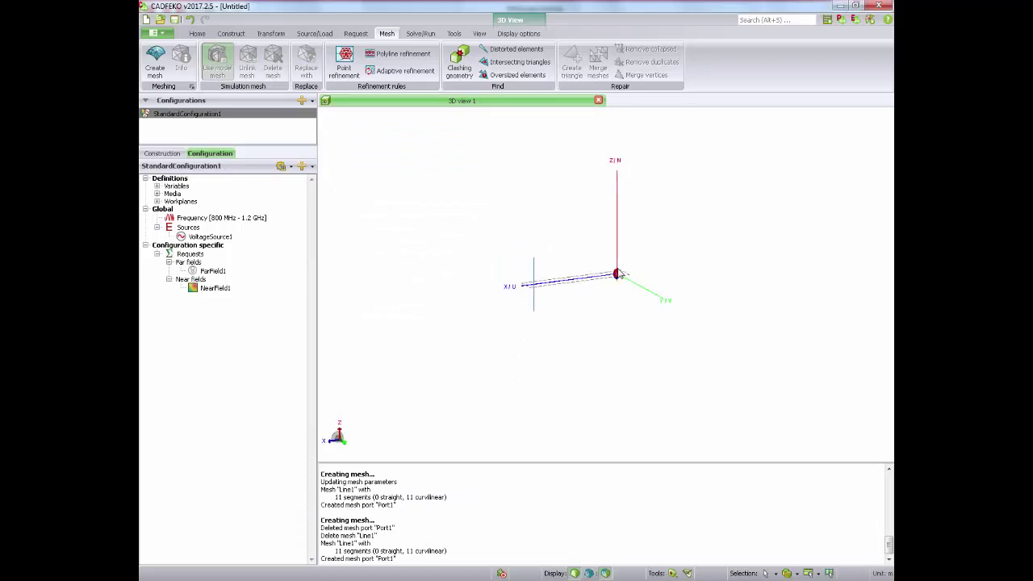
# Step: Run CEM validate and confirm the frequency, geometry and mesh checks pass without errors
pyautogui.click(413, 34)
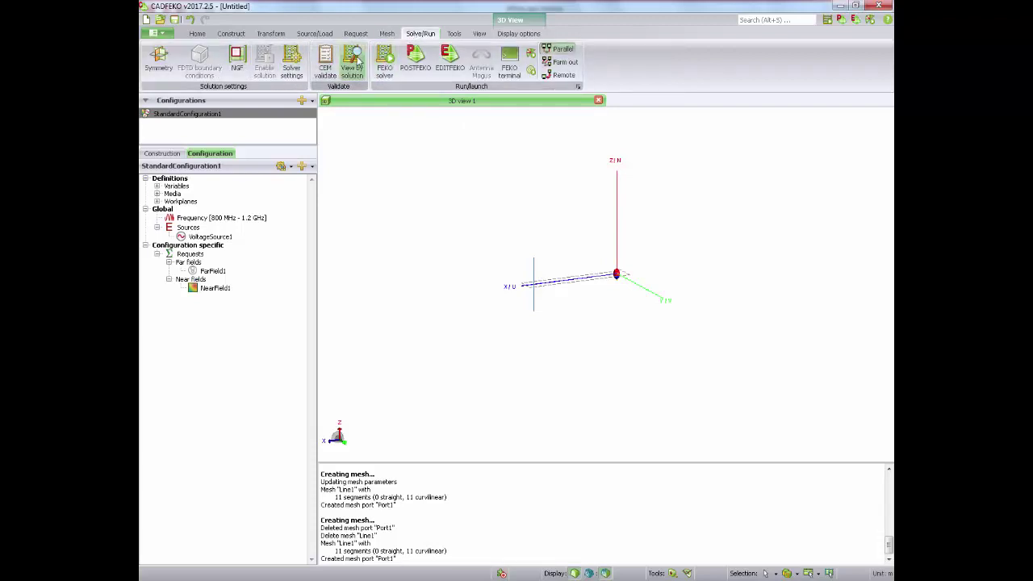
pyautogui.click(326, 59)
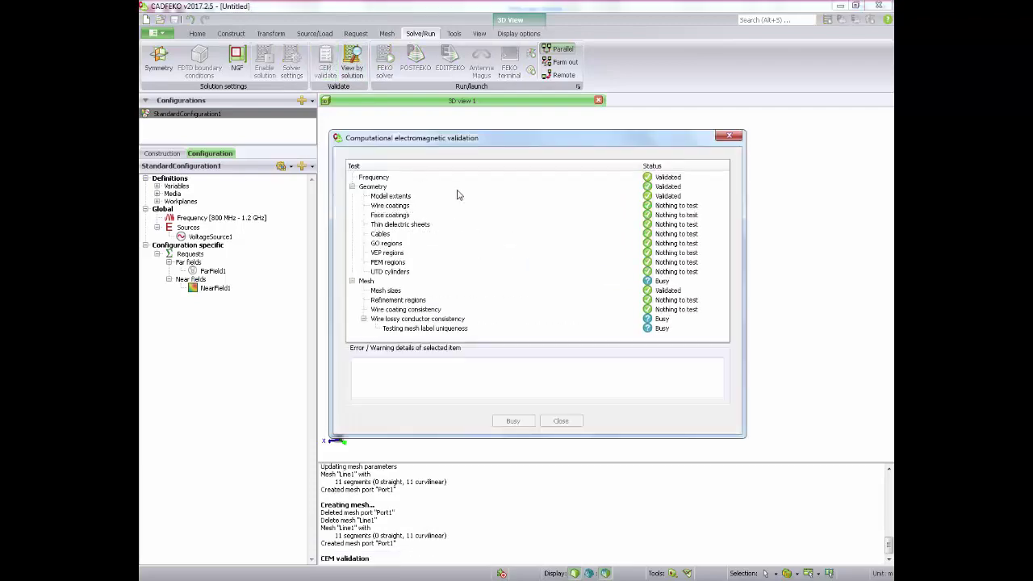
pyautogui.moveTo(723, 206); pyautogui.dragTo(731, 307)
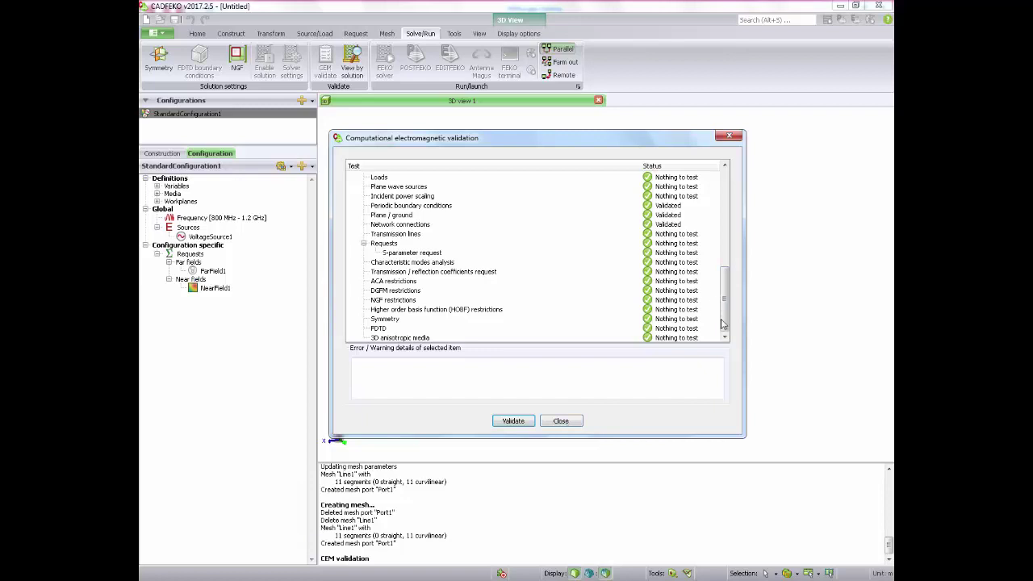
pyautogui.moveTo(725, 316); pyautogui.dragTo(731, 209)
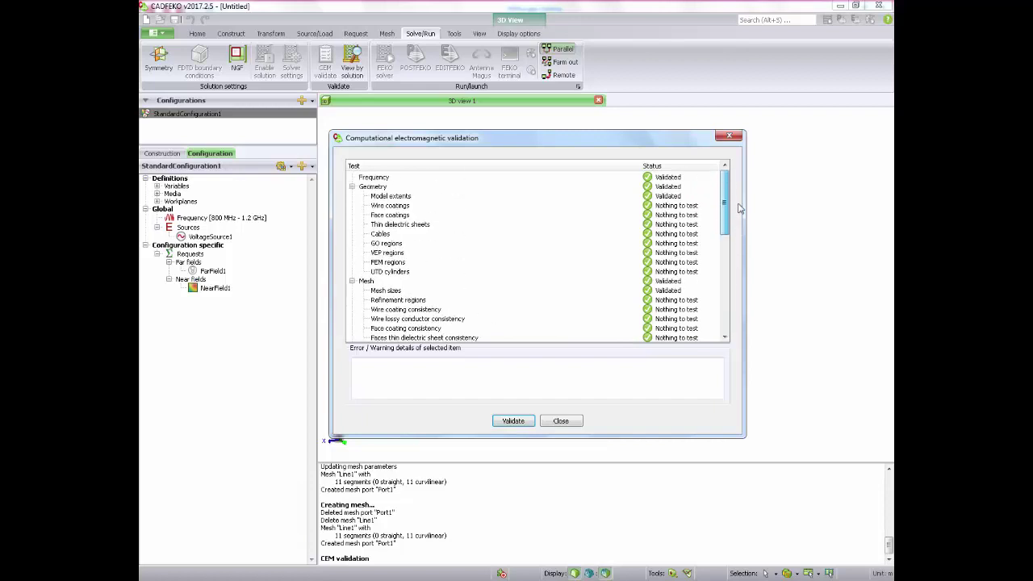
pyautogui.click(561, 420)
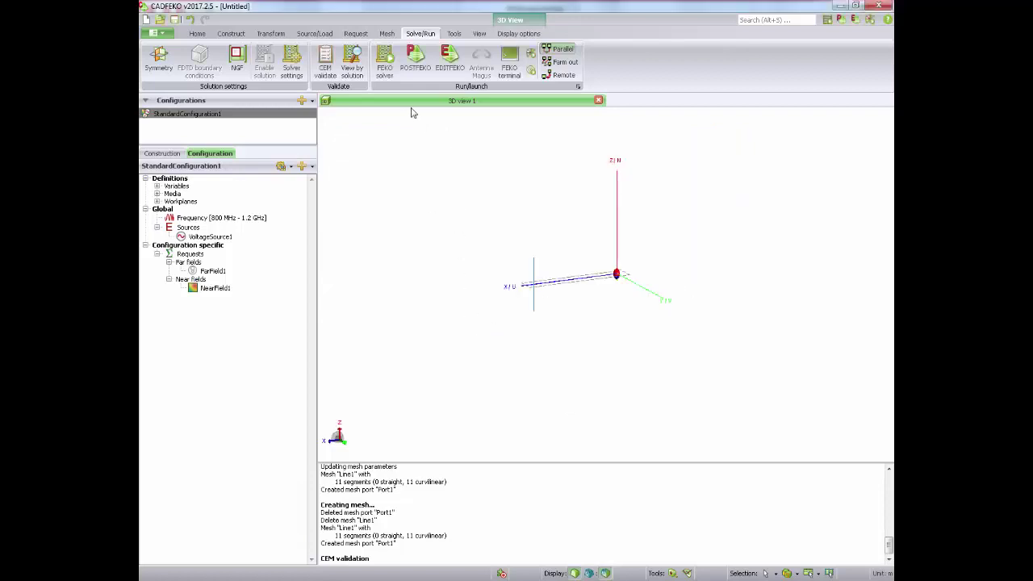
# Step: Save the model as dipole_3 and run the FEKO solver through all 10 frequencies
pyautogui.click(385, 61)
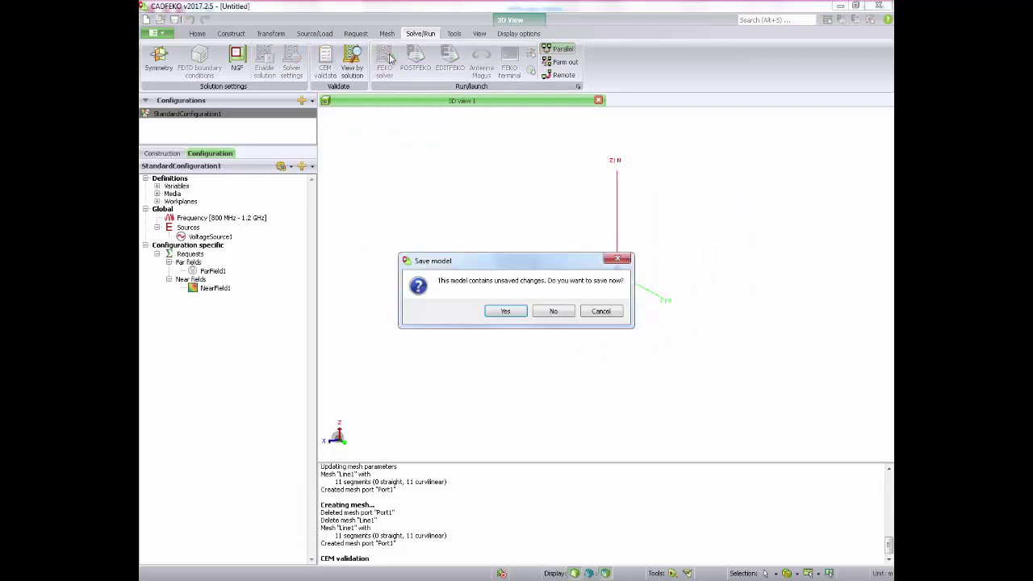
pyautogui.click(521, 312)
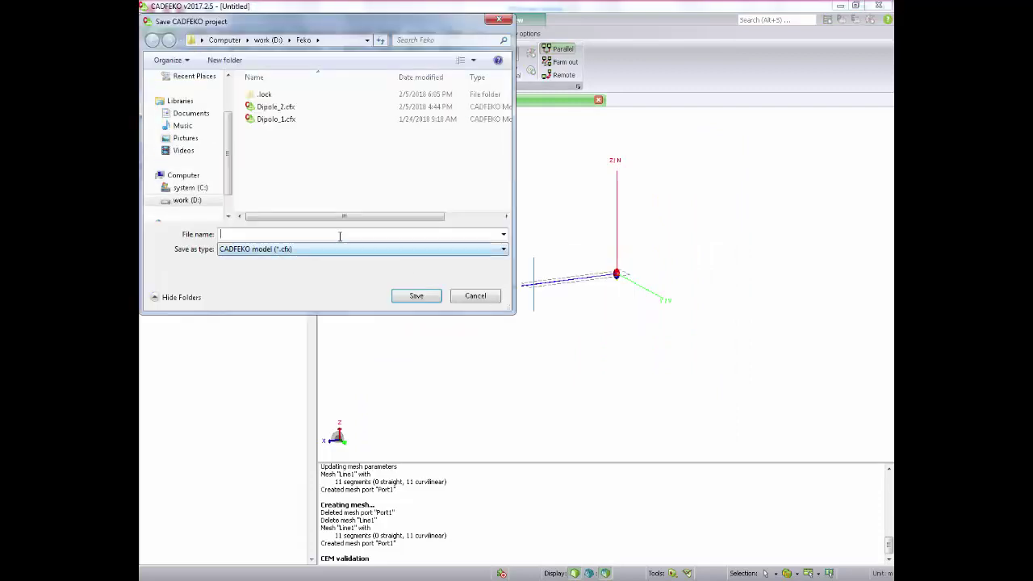
pyautogui.write('dipo')
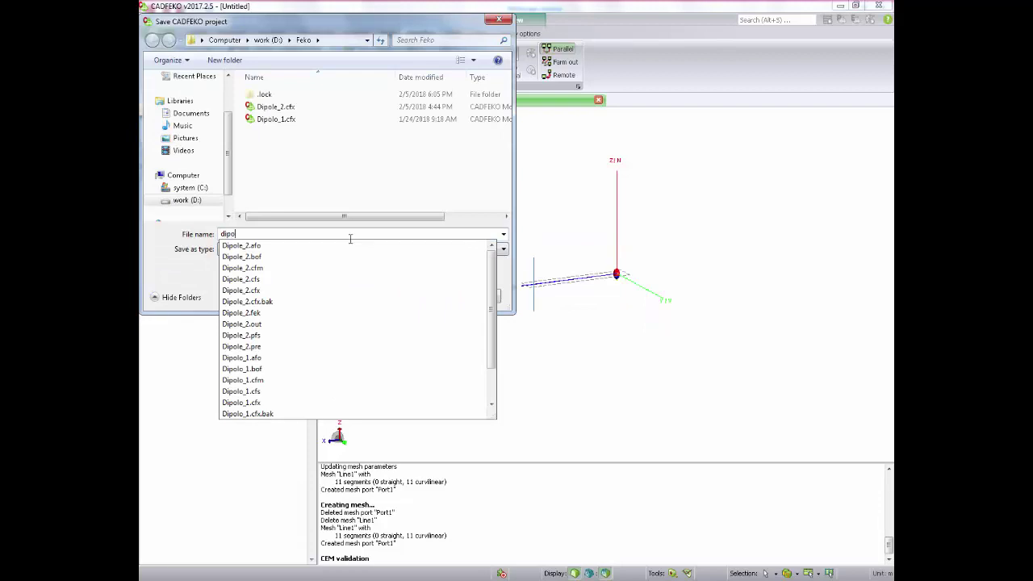
pyautogui.write('le_3')
pyautogui.press('Return')
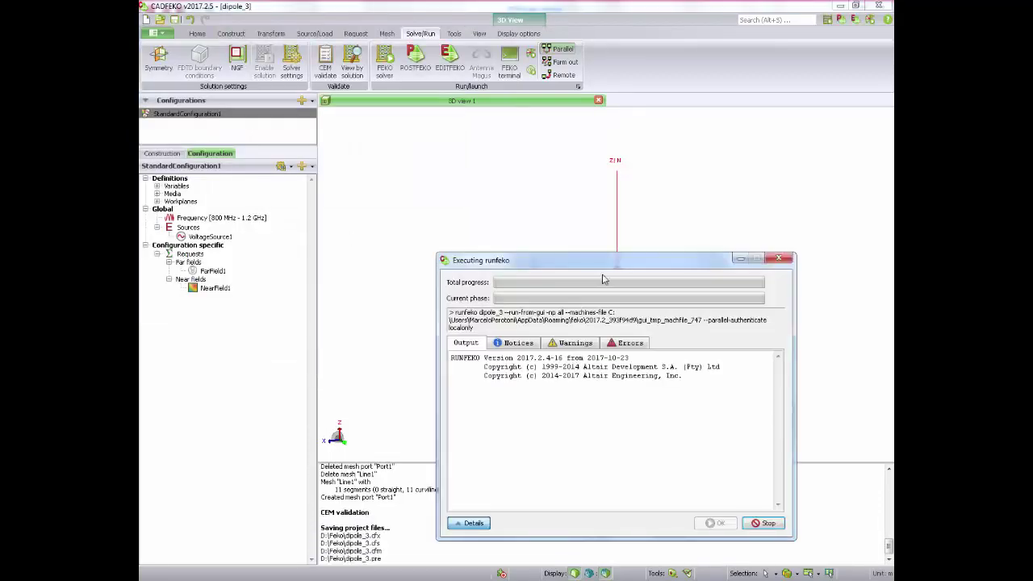
pyautogui.moveTo(586, 264); pyautogui.dragTo(485, 207)
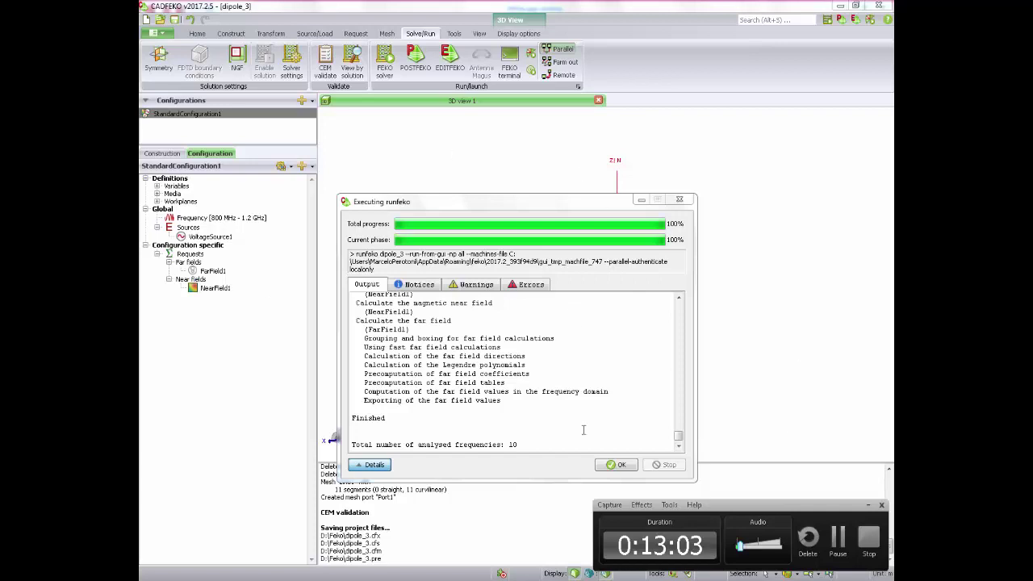
pyautogui.click(621, 466)
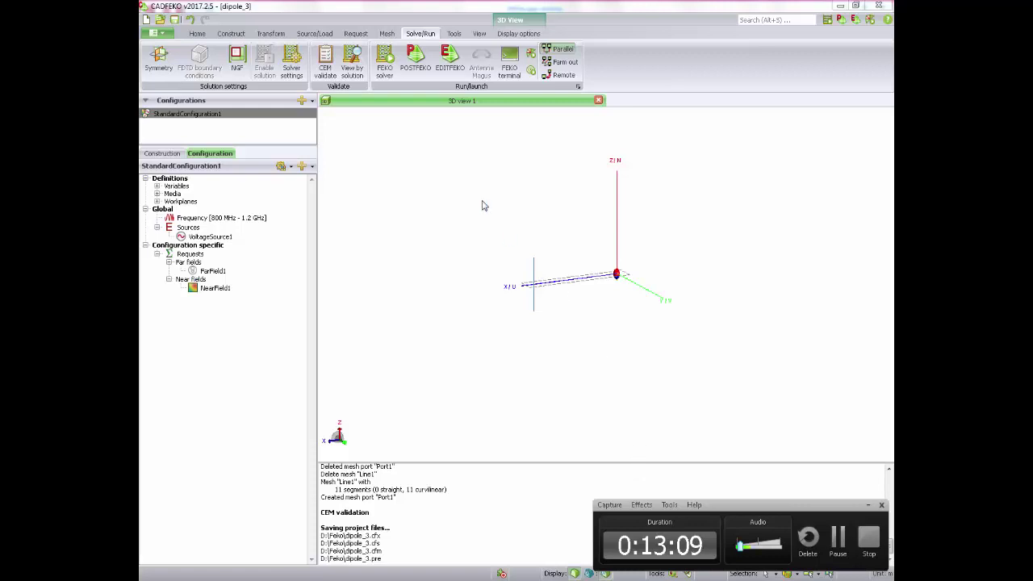
# Step: Open the solved dipole results in POSTFEKO and look over its ribbon tabs
pyautogui.click(421, 61)
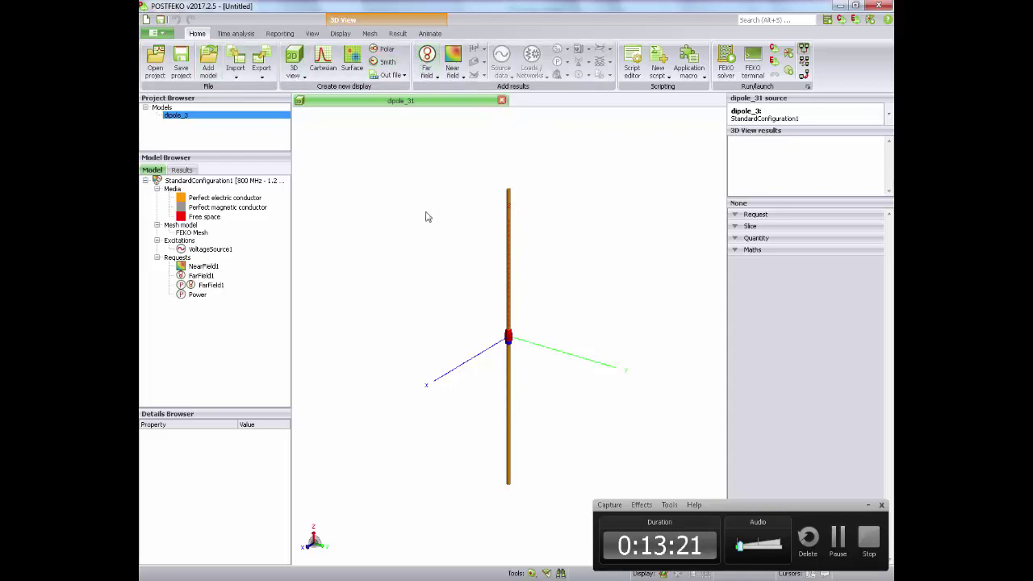
pyautogui.click(227, 33)
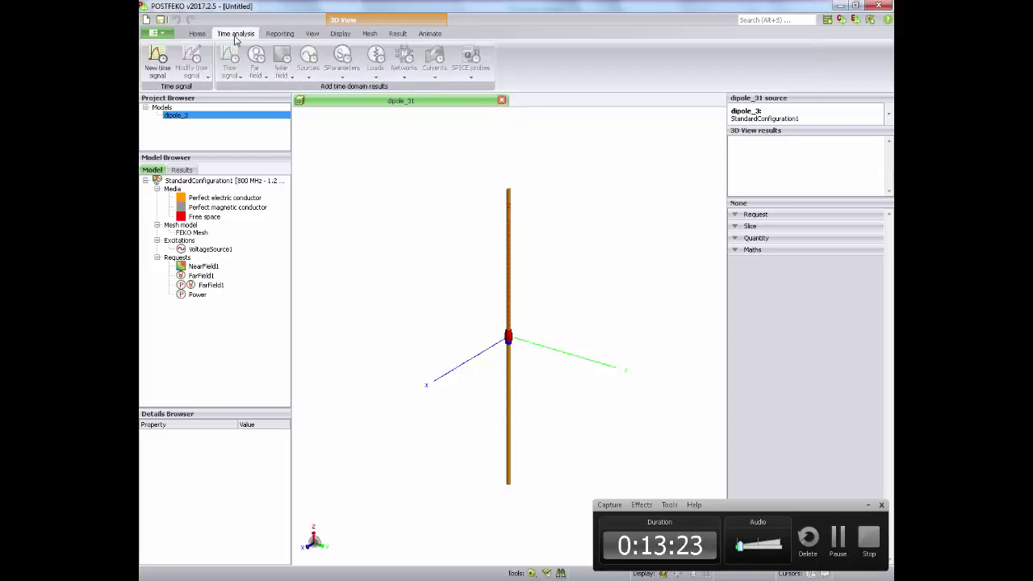
pyautogui.click(279, 34)
pyautogui.click(196, 34)
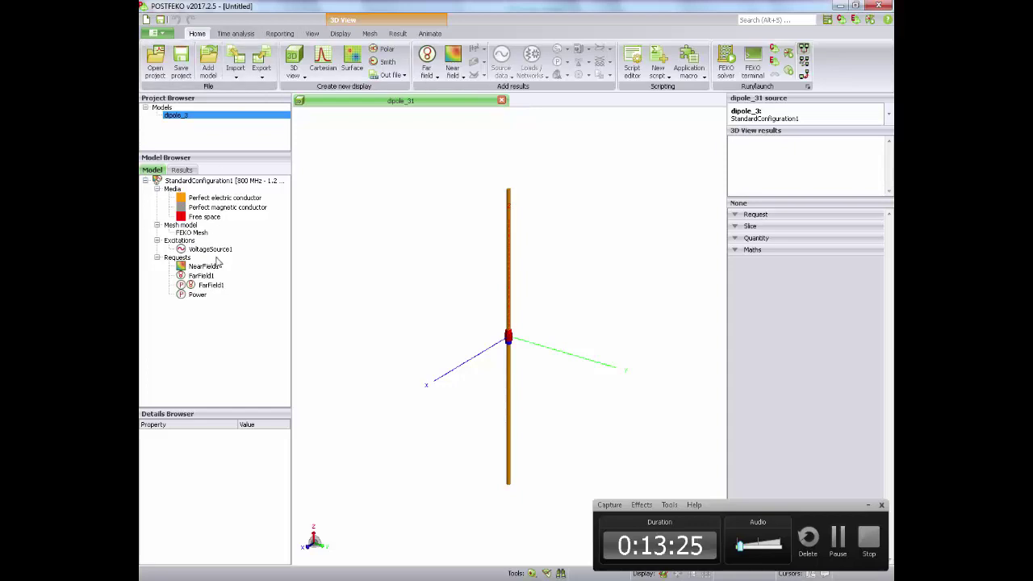
# Step: Plot VoltageSource1's reflection coefficient on a new Cartesian graph
pyautogui.click(322, 63)
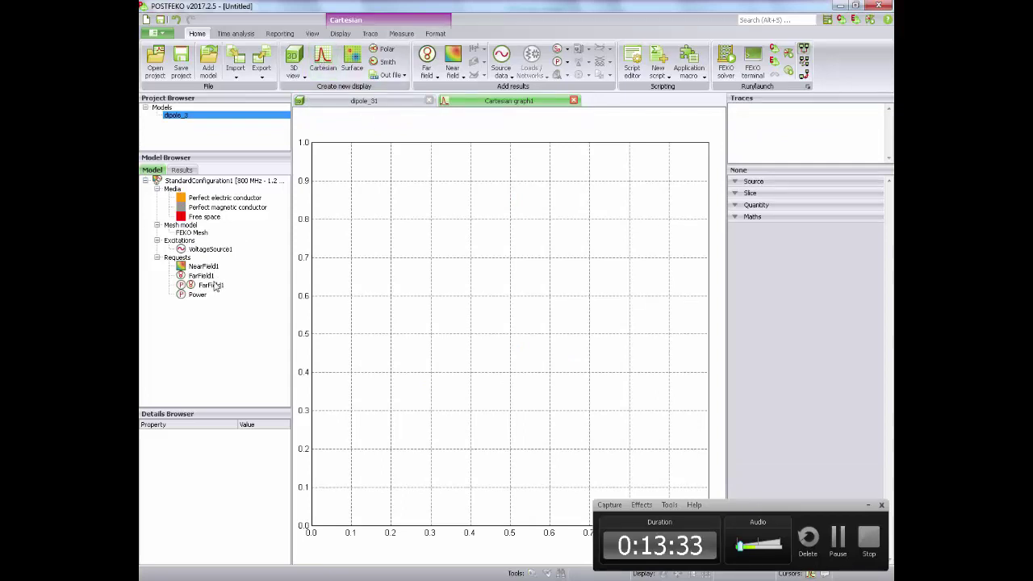
pyautogui.click(211, 249)
pyautogui.doubleClick(212, 248)
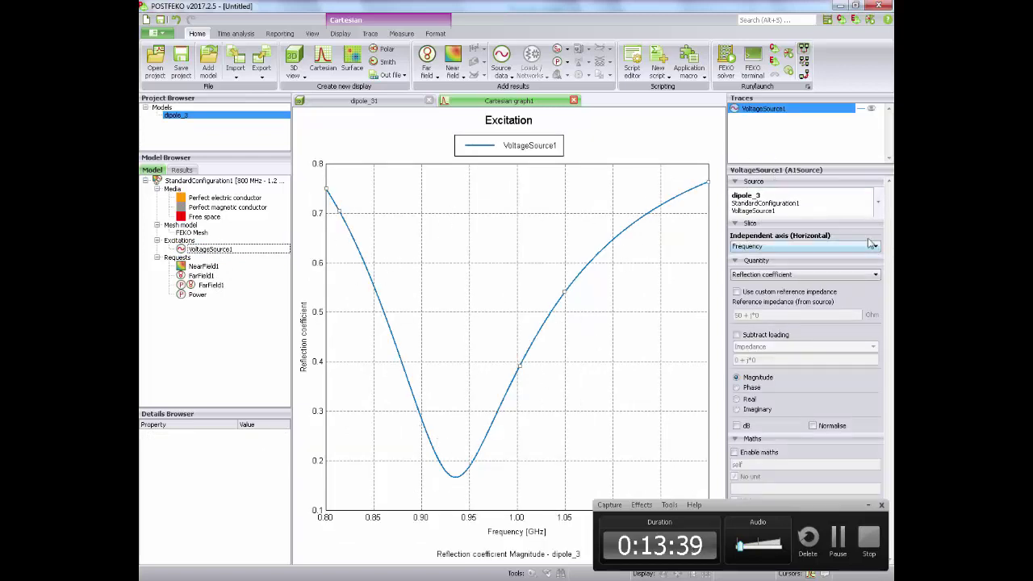
# Step: Show the reflection coefficient trace in dB, with its minimum near -15.5 dB at 0.94 GHz
pyautogui.click(868, 503)
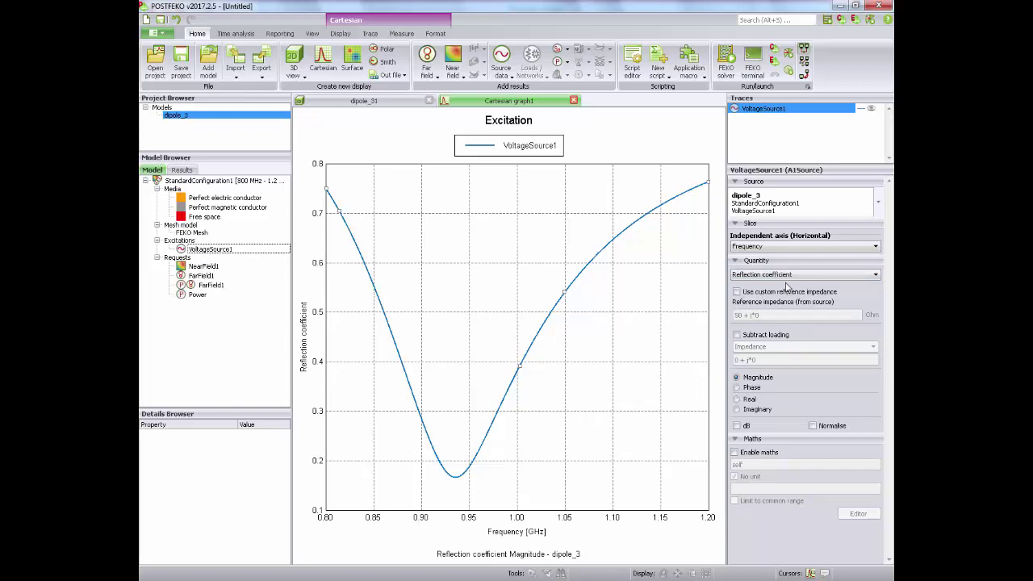
pyautogui.click(736, 426)
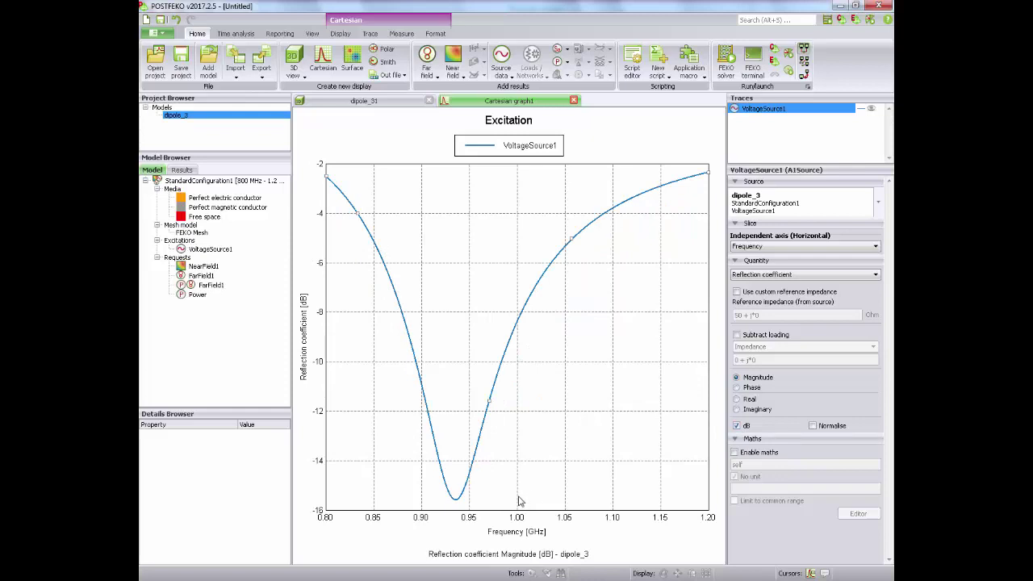
# Step: Switch the trace quantity to Impedance and view its real and imaginary parts
pyautogui.click(457, 495)
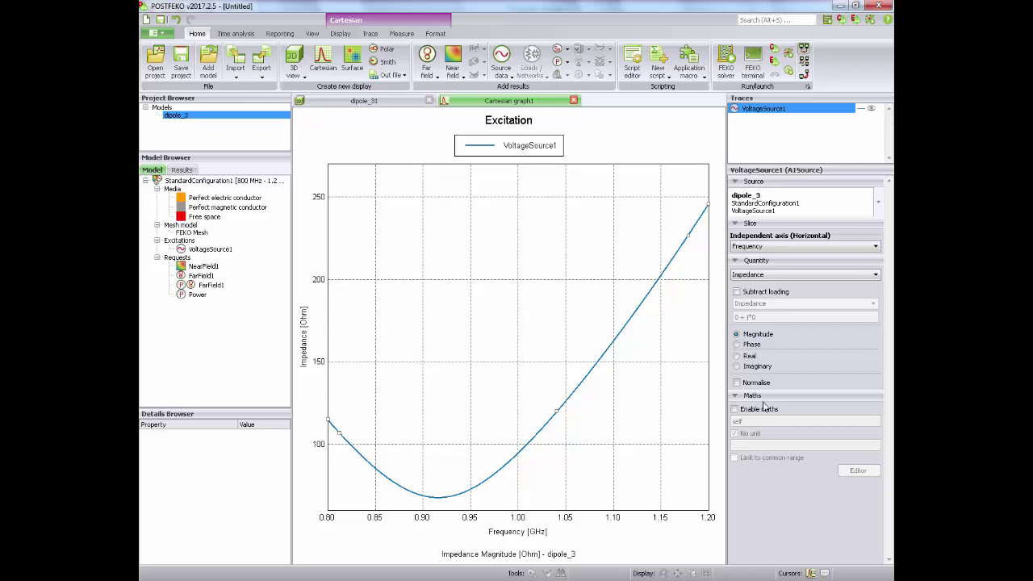
pyautogui.click(757, 358)
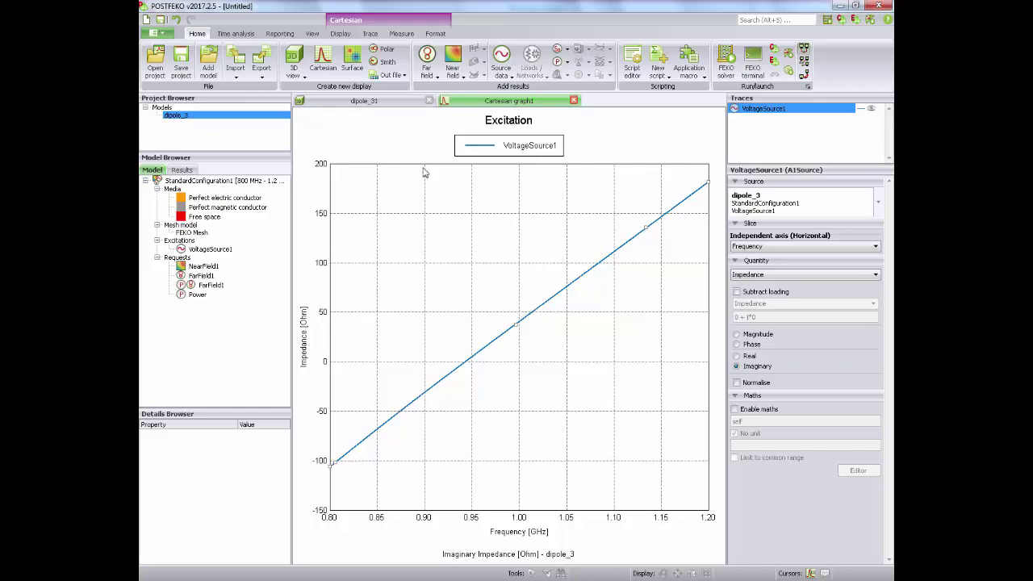
# Step: Plot VoltageSource1 on a new Smith chart, then inspect the model tree items' properties
pyautogui.click(384, 61)
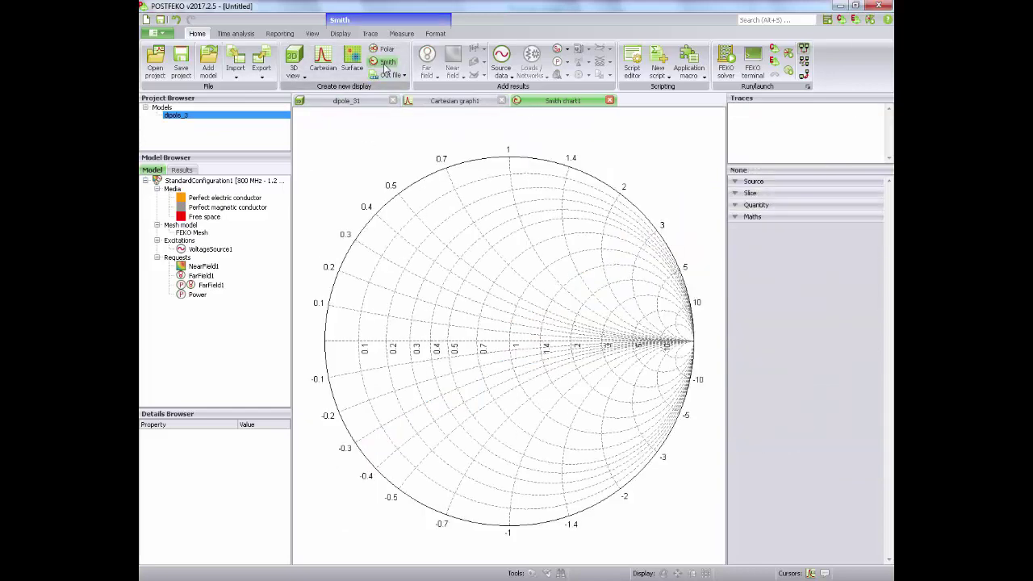
pyautogui.moveTo(207, 250); pyautogui.dragTo(537, 292)
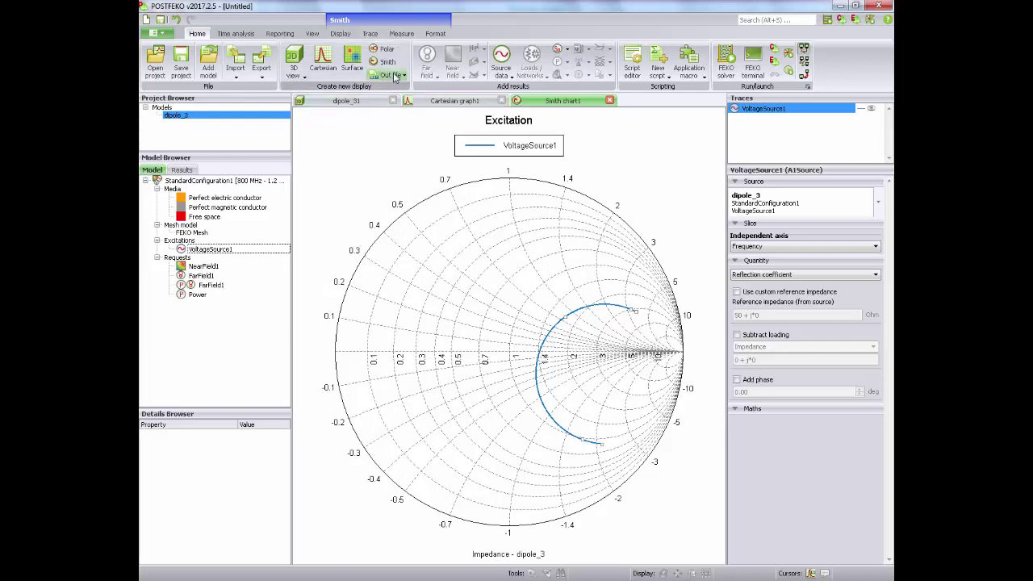
pyautogui.click(194, 267)
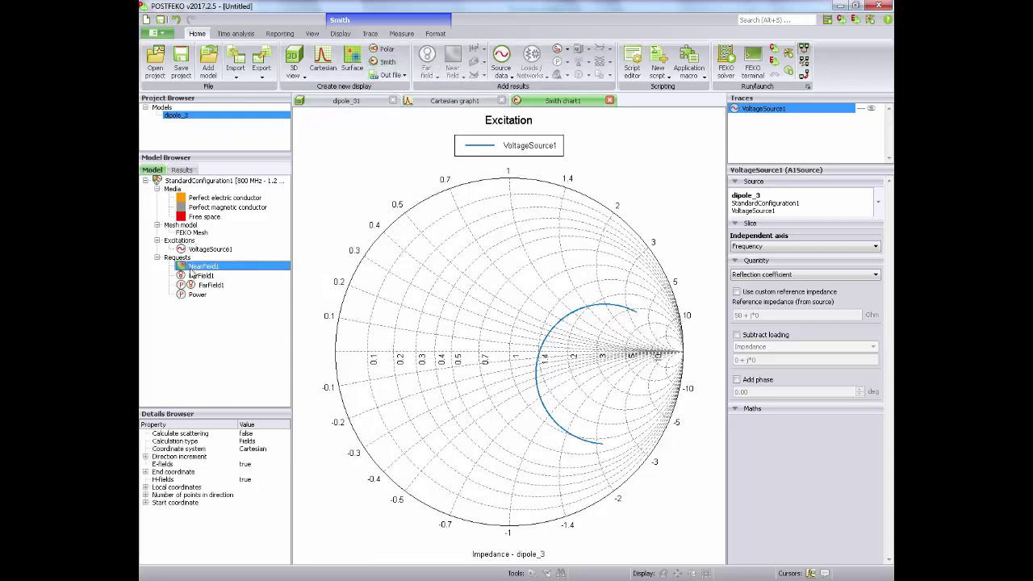
pyautogui.click(194, 249)
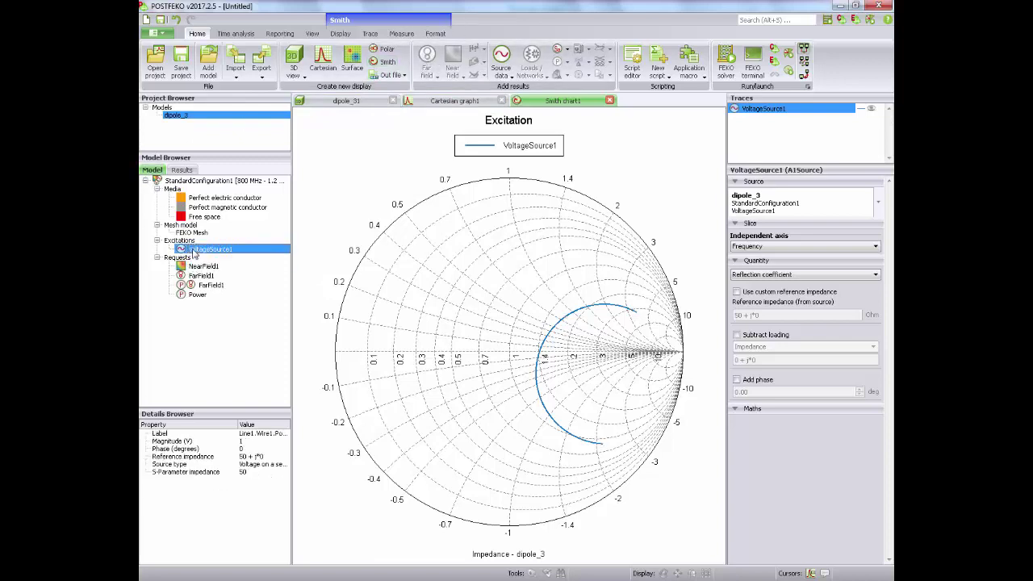
pyautogui.click(179, 208)
pyautogui.click(205, 181)
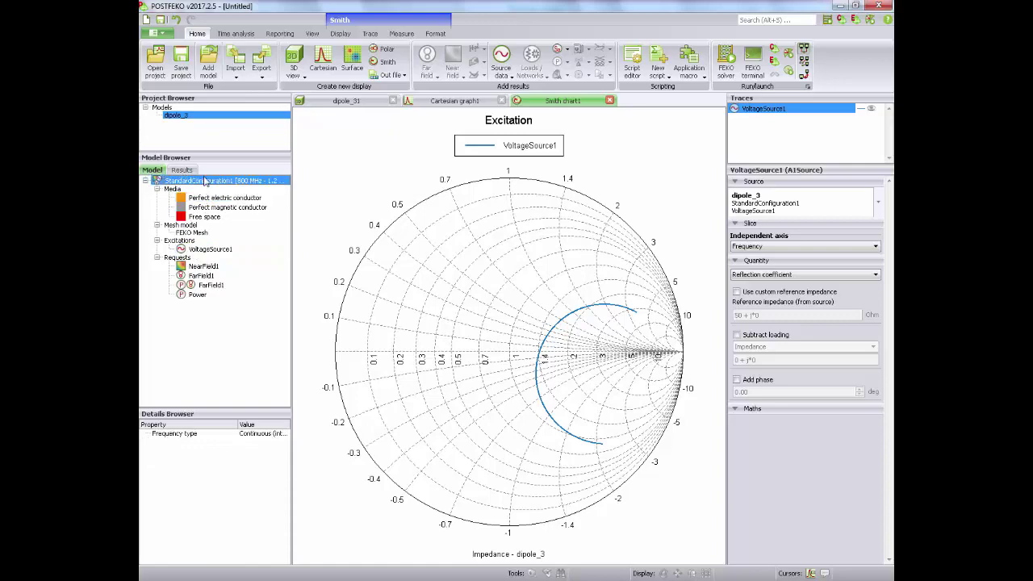
# Step: Add the FarField1 total-gain pattern to the dipole's 3D view
pyautogui.click(328, 104)
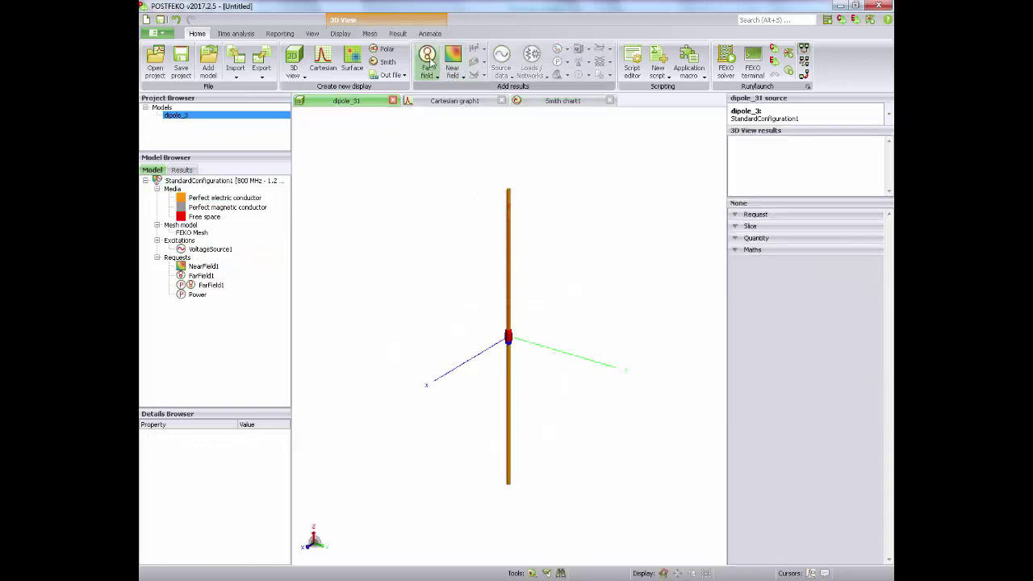
pyautogui.click(428, 58)
pyautogui.click(439, 107)
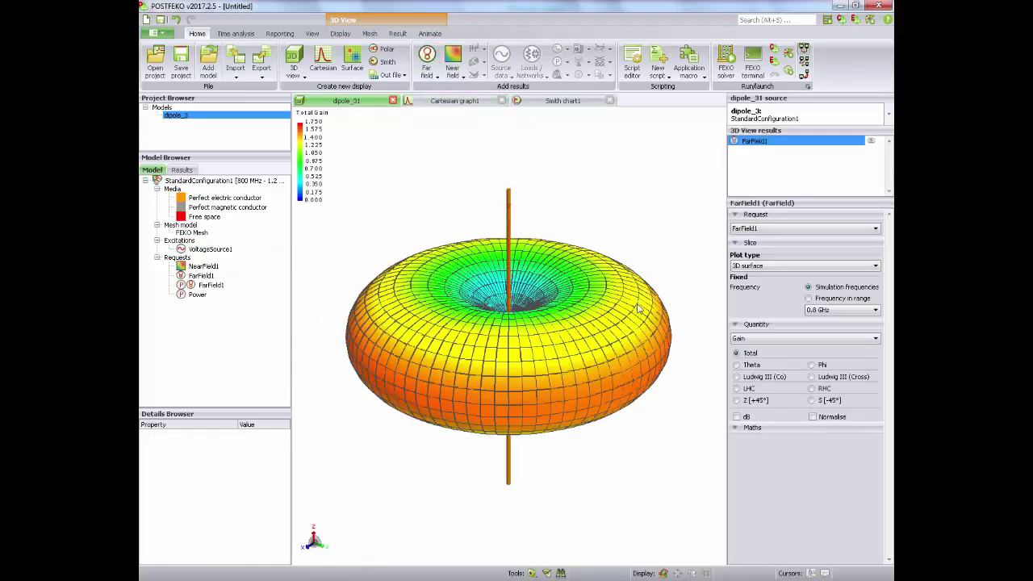
pyautogui.moveTo(563, 346); pyautogui.dragTo(424, 297)
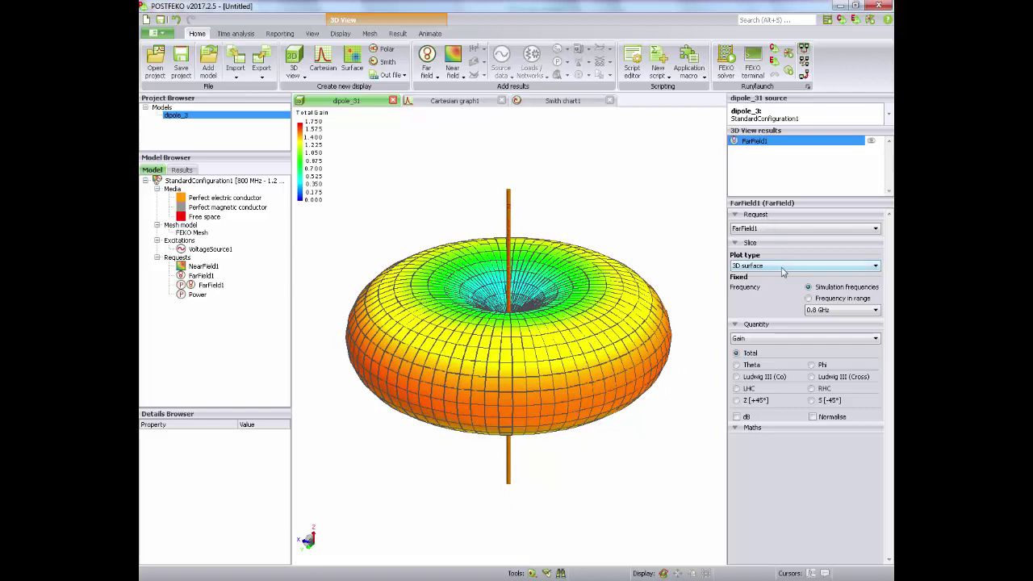
# Step: Compare the gain donut at 1 GHz and 0.8 GHz, ending at 1.2 GHz
pyautogui.click(847, 310)
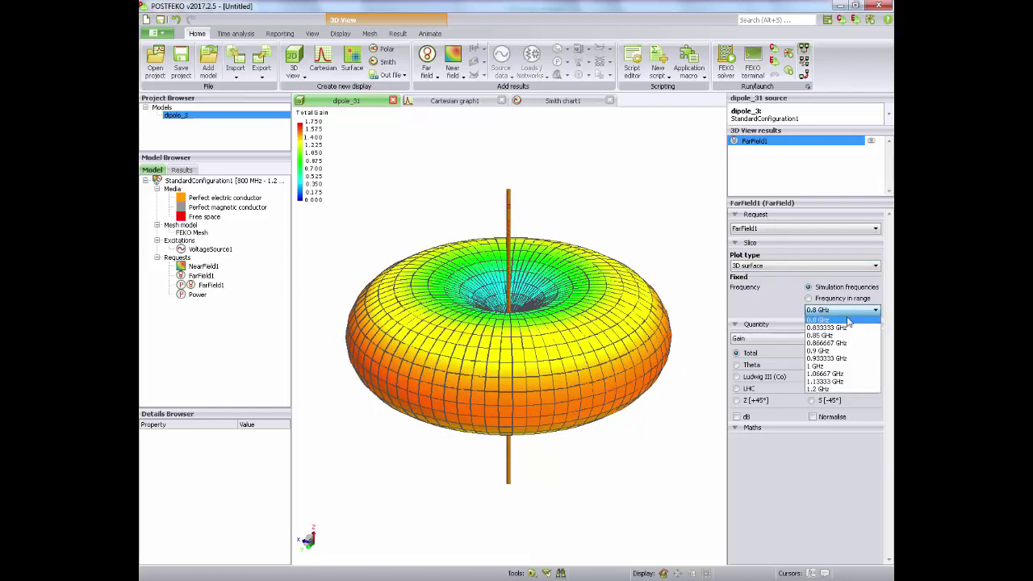
pyautogui.click(839, 367)
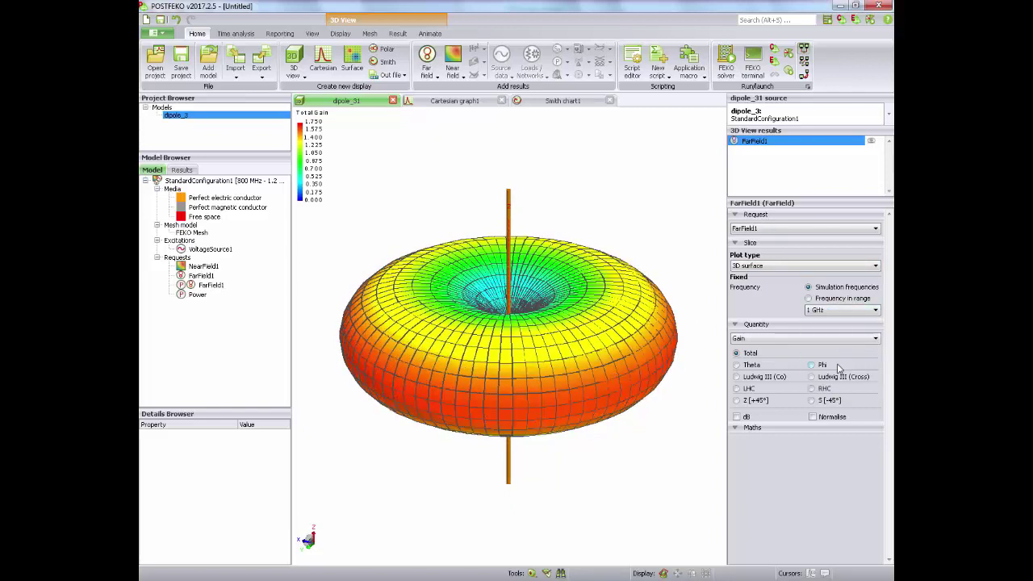
pyautogui.click(747, 417)
pyautogui.click(747, 417)
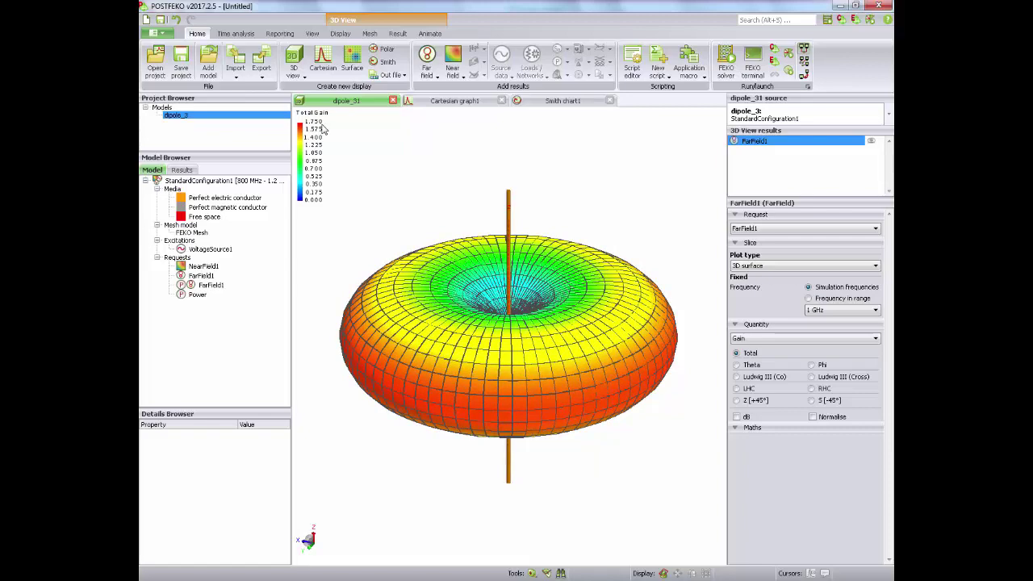
pyautogui.moveTo(585, 368); pyautogui.dragTo(524, 379)
pyautogui.click(830, 314)
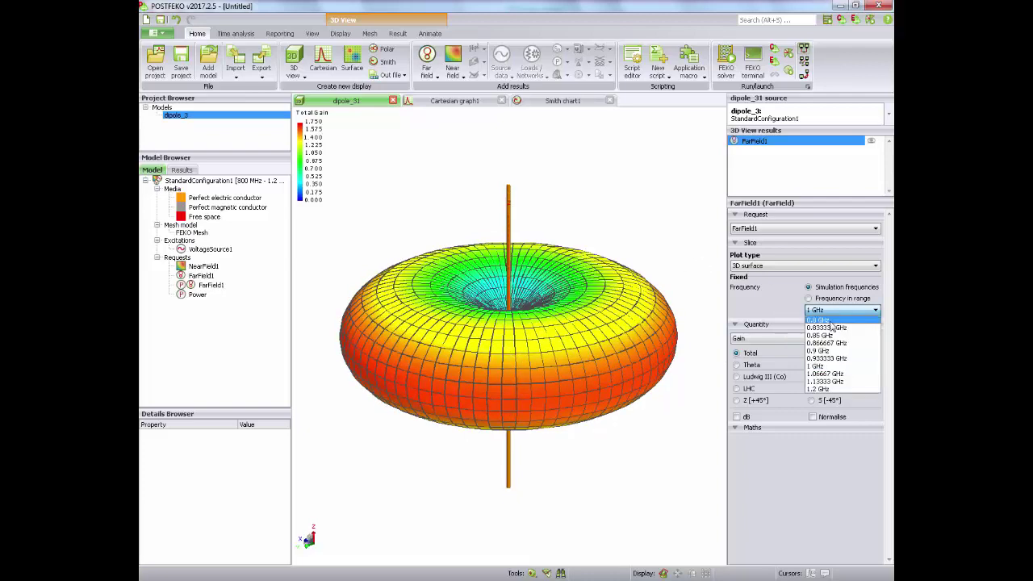
pyautogui.click(831, 321)
pyautogui.click(838, 309)
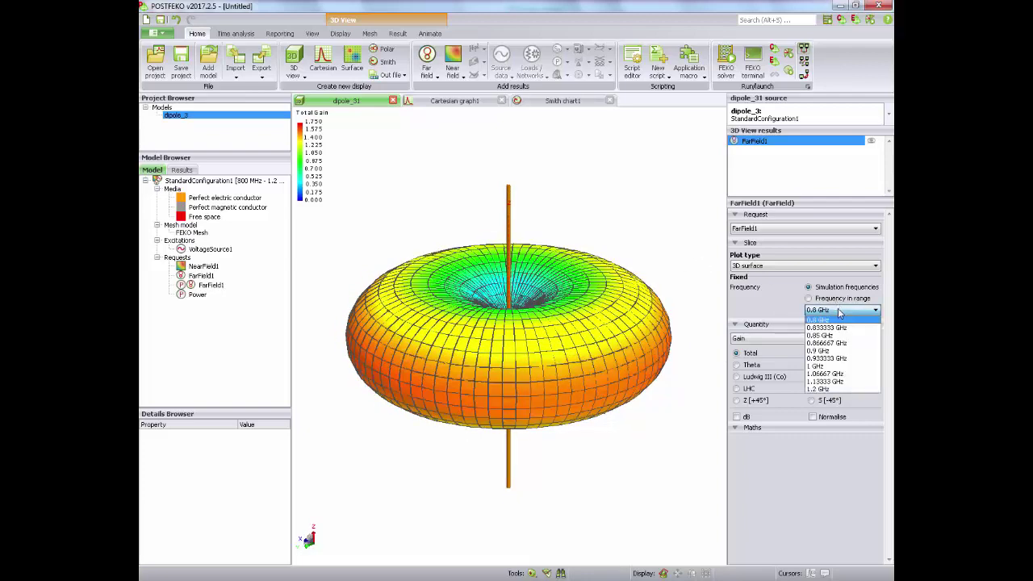
pyautogui.click(826, 389)
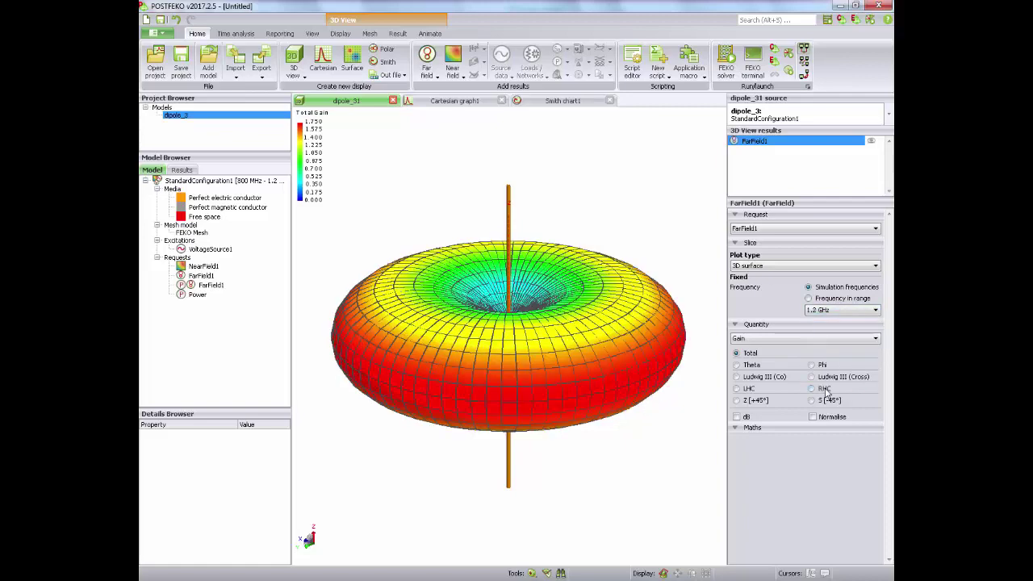
pyautogui.moveTo(643, 388); pyautogui.dragTo(768, 455)
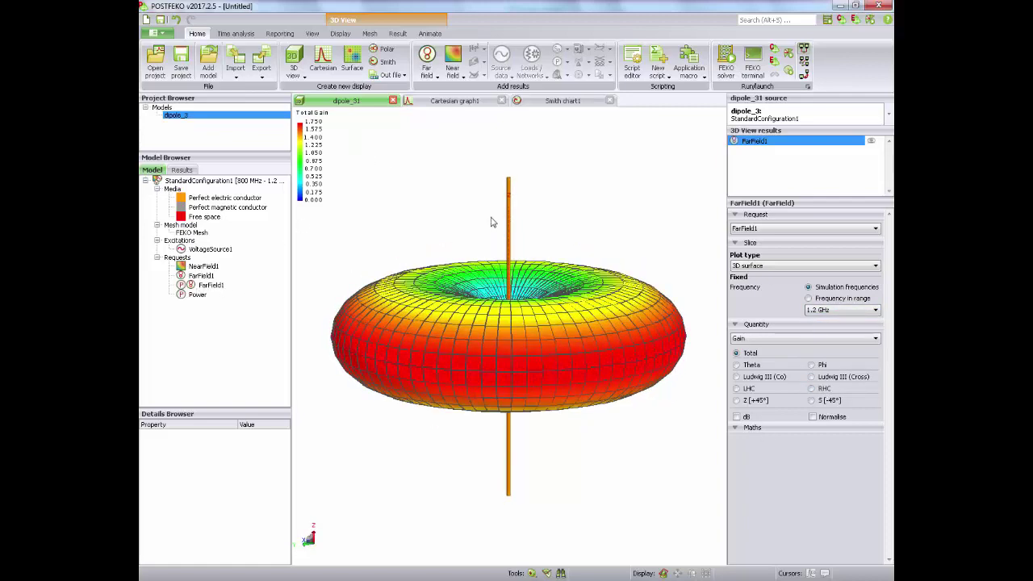
# Step: Plot NearField1's E-field magnitude on new Cartesian graph2, peaking near 0.93 GHz
pyautogui.click(323, 65)
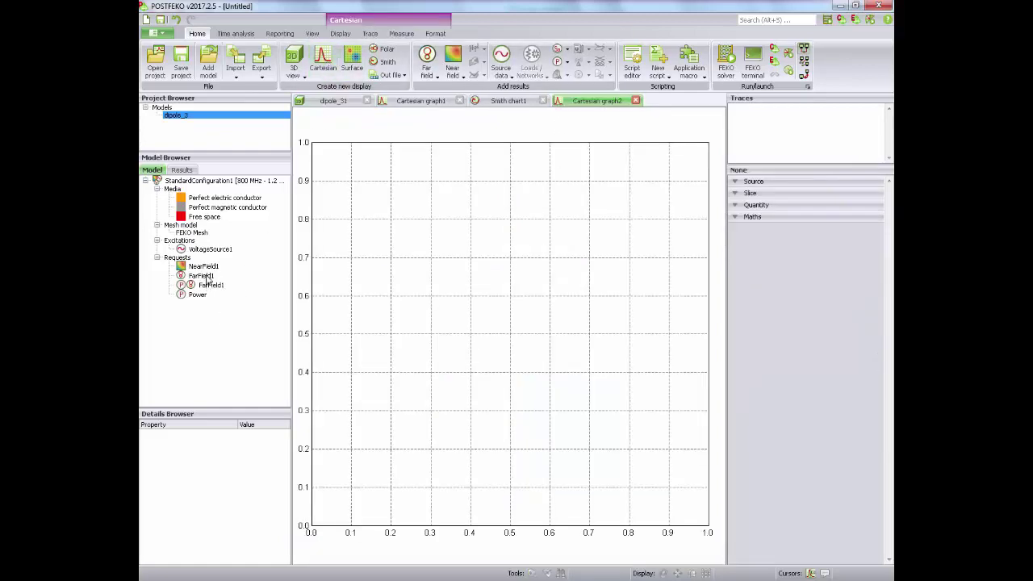
pyautogui.moveTo(204, 267); pyautogui.dragTo(454, 269)
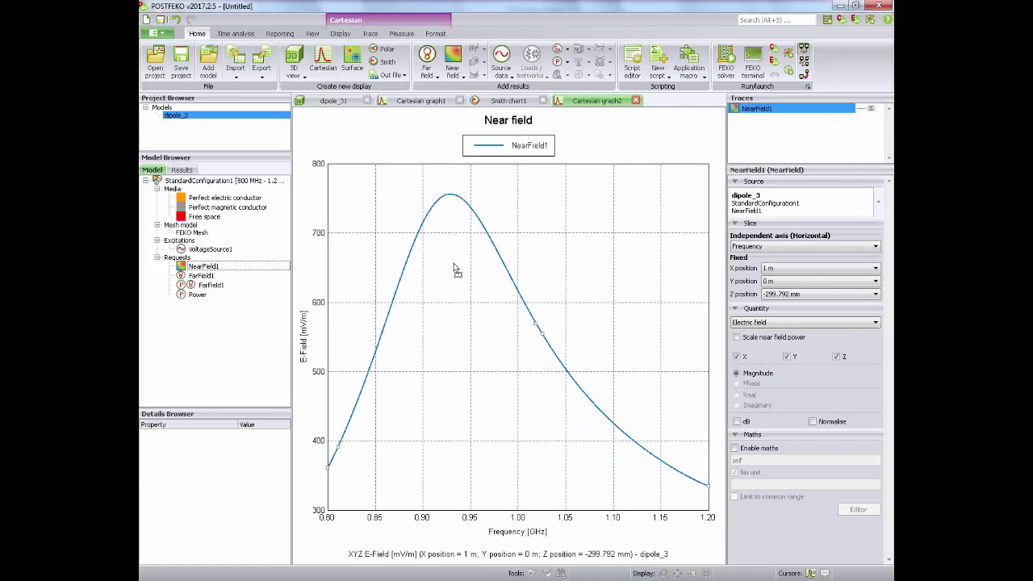
pyautogui.click(333, 102)
pyautogui.moveTo(489, 261); pyautogui.dragTo(350, 210)
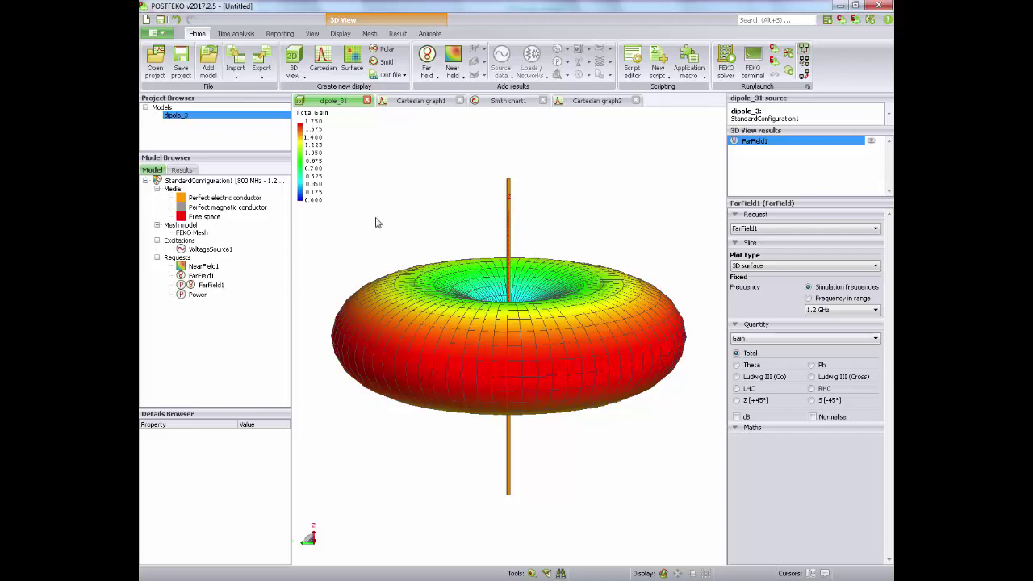
pyautogui.click(594, 101)
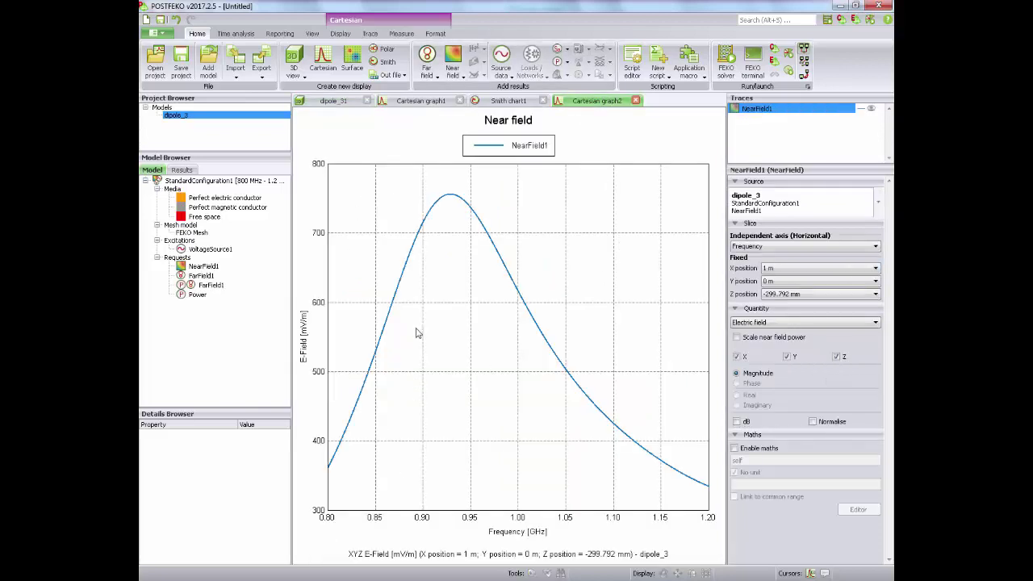
# Step: Plot the normalised NearField1 E-field in dB against Z position at 1 GHz
pyautogui.click(767, 246)
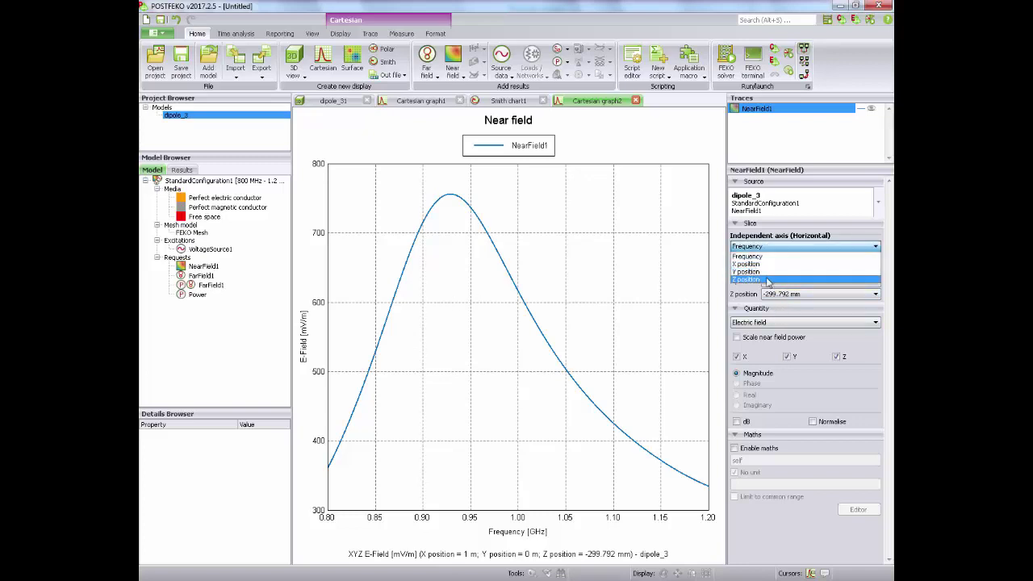
pyautogui.click(769, 280)
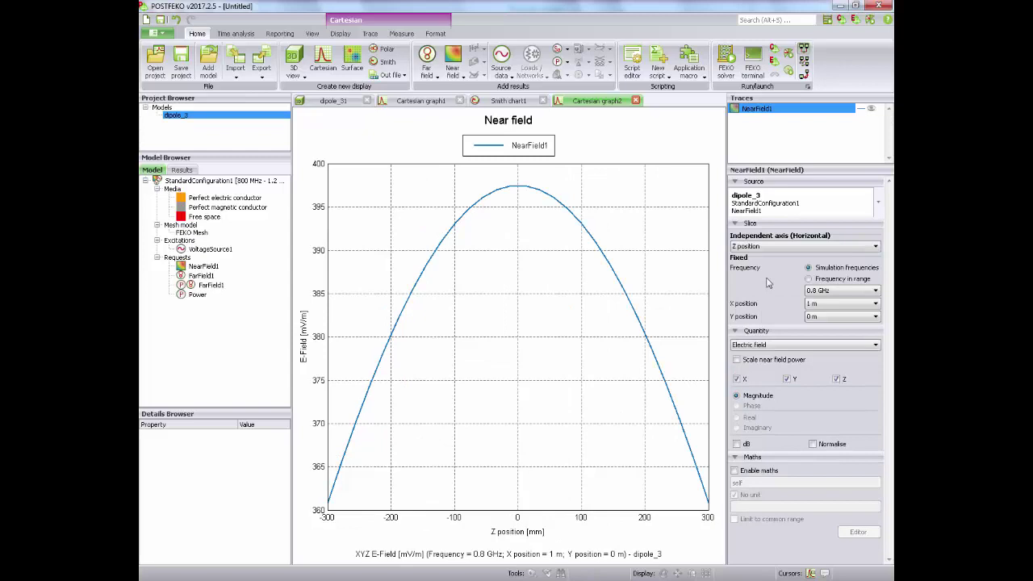
pyautogui.click(822, 292)
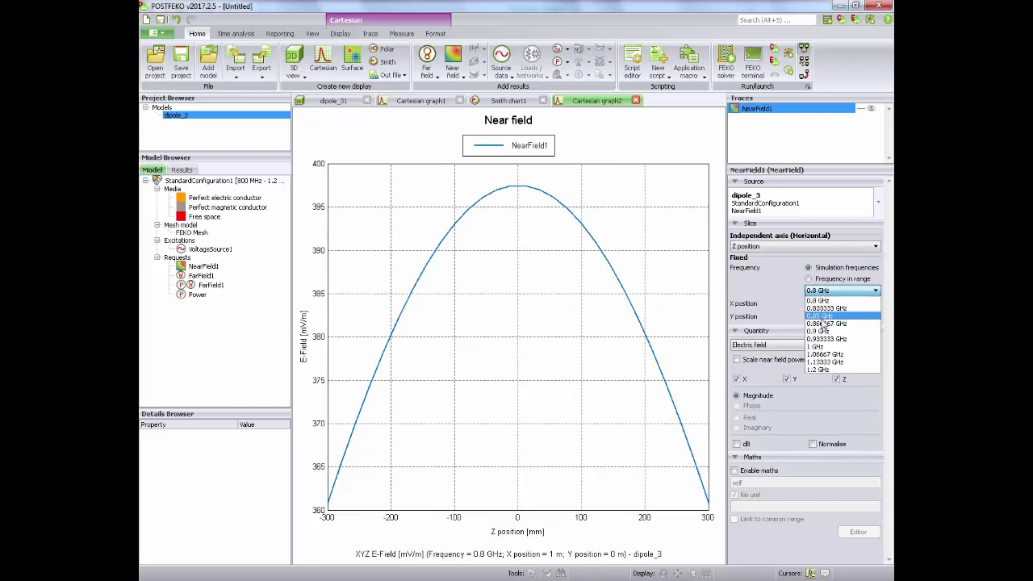
pyautogui.click(825, 347)
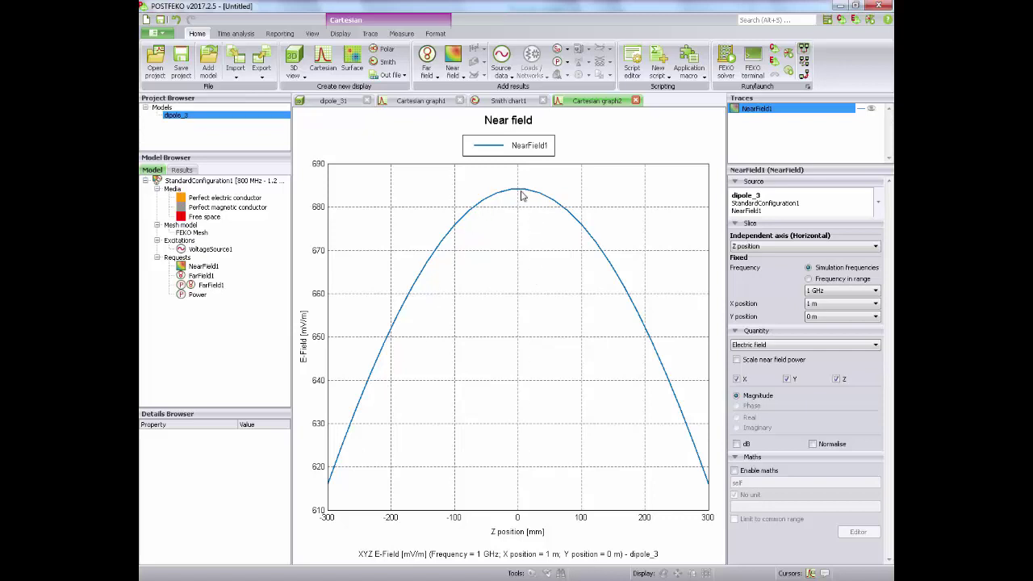
pyautogui.click(747, 445)
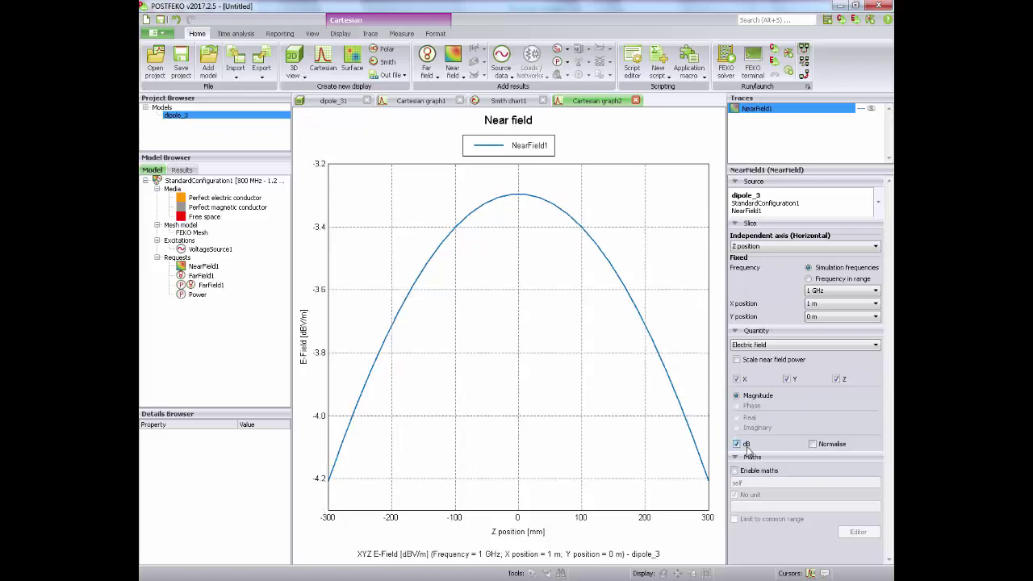
pyautogui.click(840, 444)
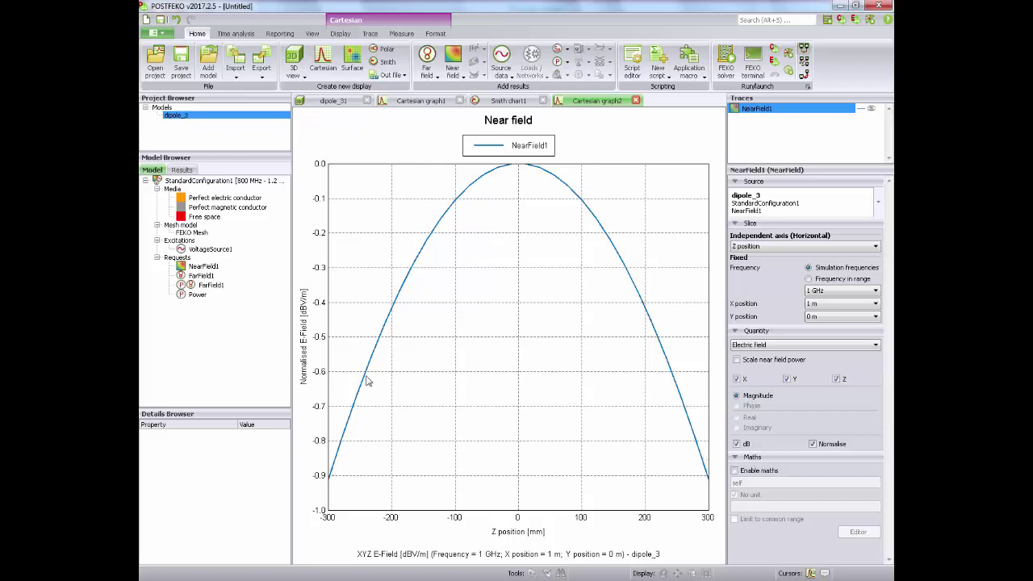
# Step: Plot the normalised magnetic field along Z, then switch the quantity back to electric field
pyautogui.click(779, 346)
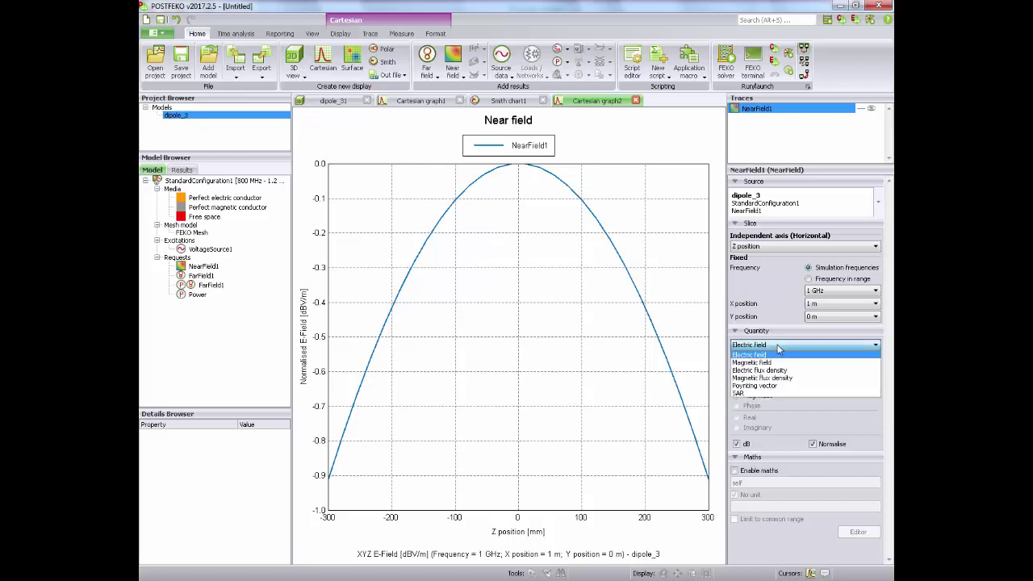
pyautogui.click(780, 362)
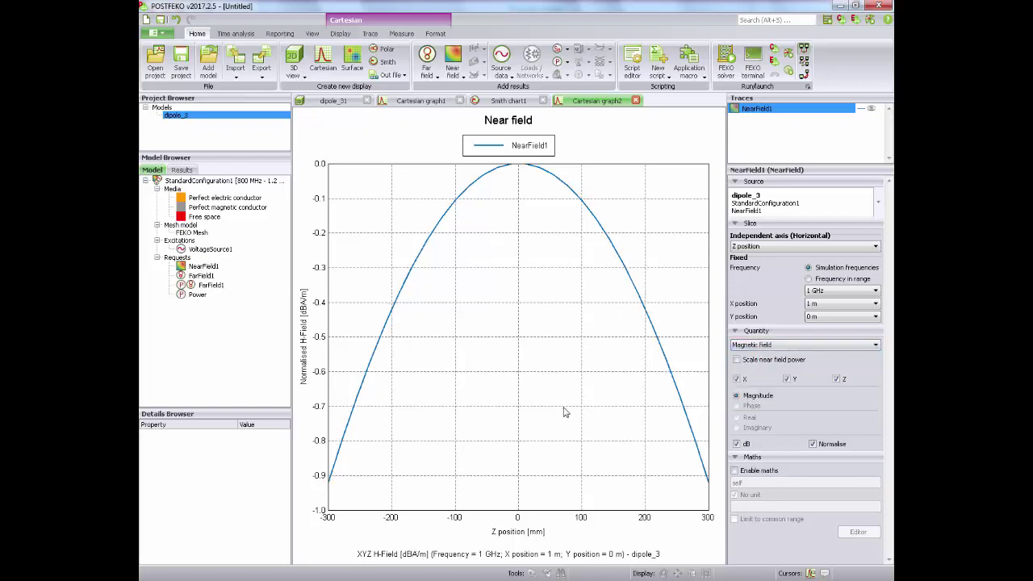
pyautogui.click(799, 346)
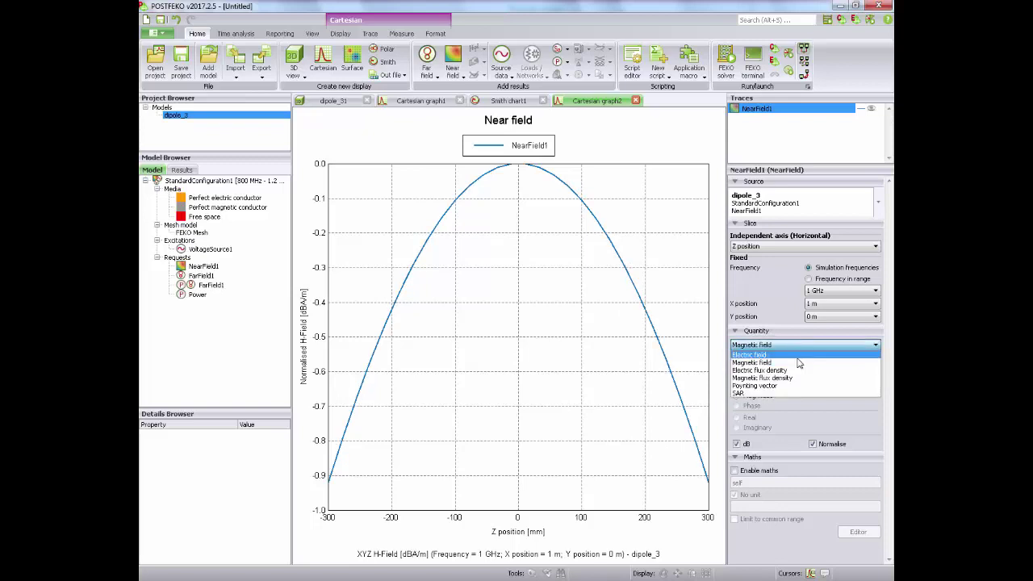
pyautogui.click(799, 355)
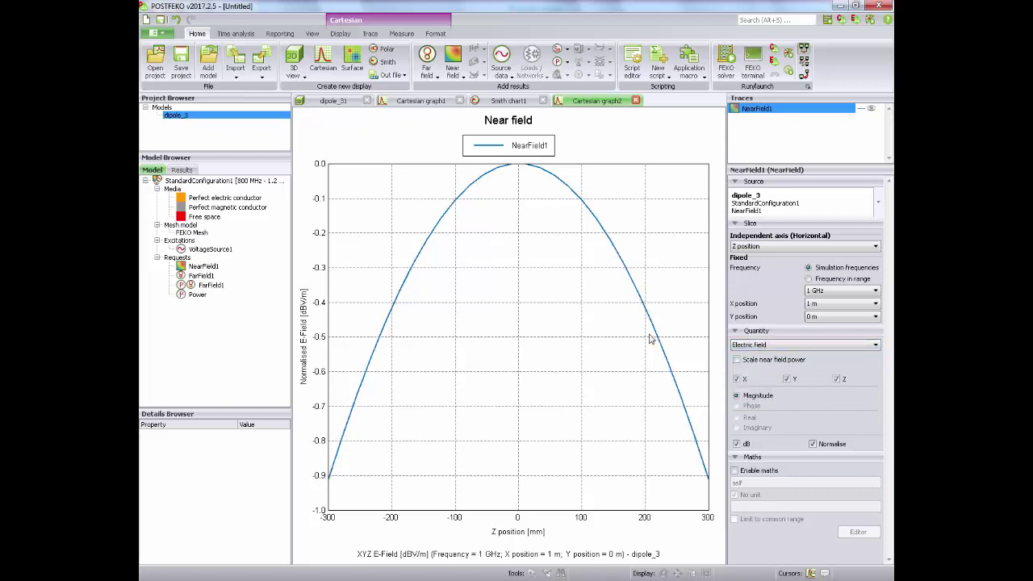
pyautogui.click(811, 347)
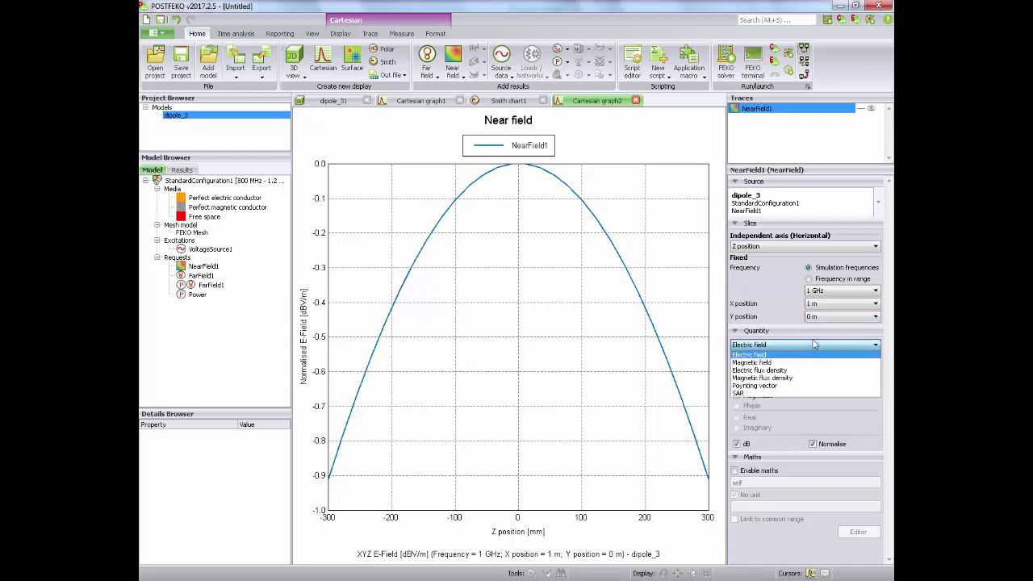
# Step: Check NearField1, the excitation graph and Smith chart, then tilt the 3D gain donut nearly edge-on
pyautogui.click(218, 270)
pyautogui.click(220, 252)
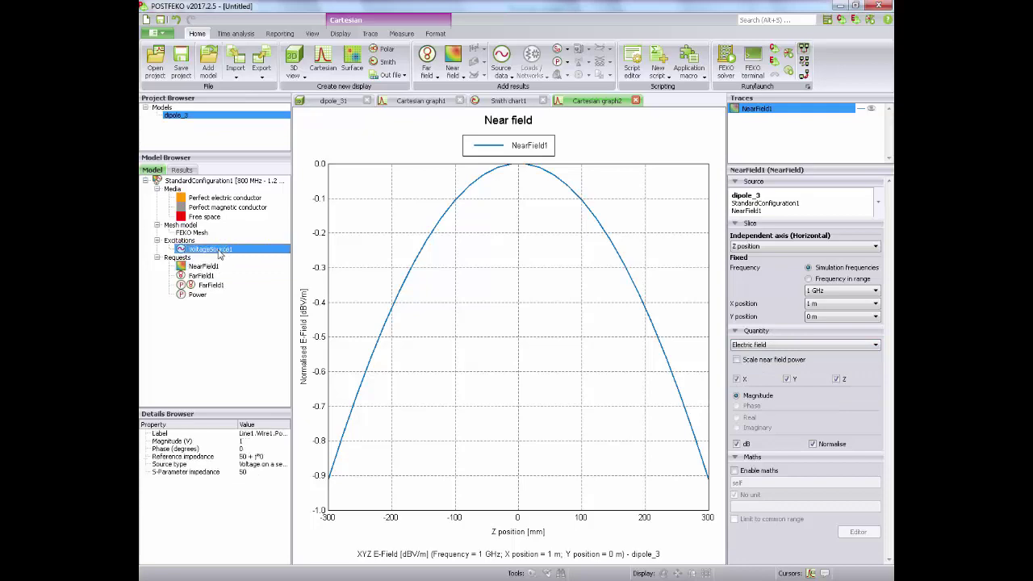
pyautogui.click(421, 100)
pyautogui.click(601, 100)
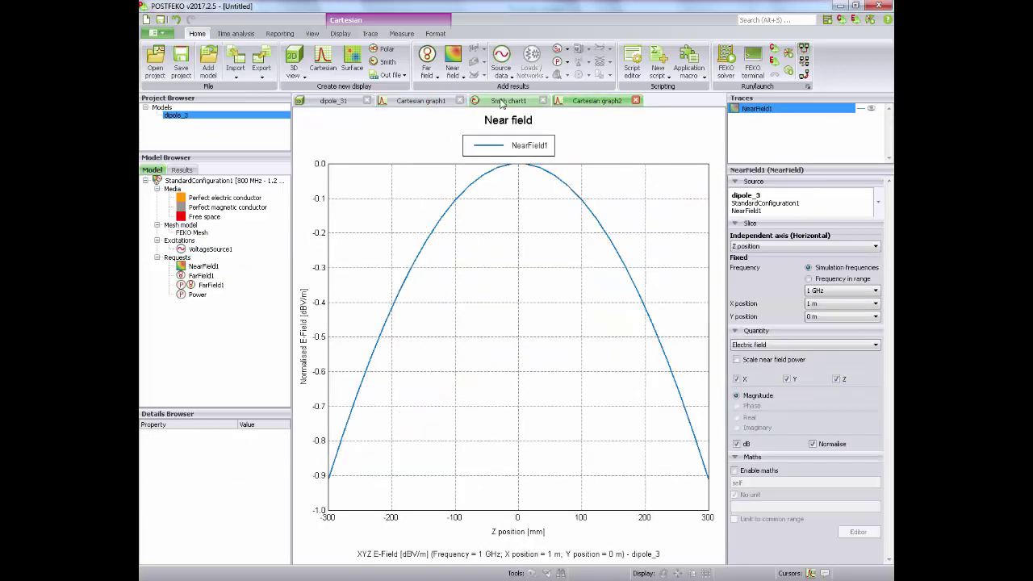
pyautogui.click(507, 100)
pyautogui.click(331, 102)
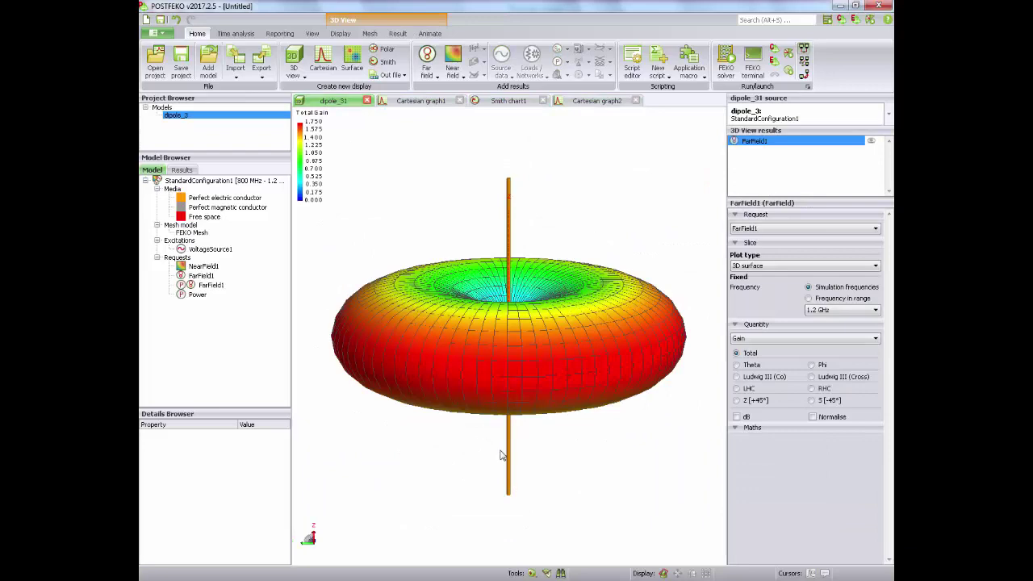
pyautogui.moveTo(506, 399); pyautogui.dragTo(417, 330)
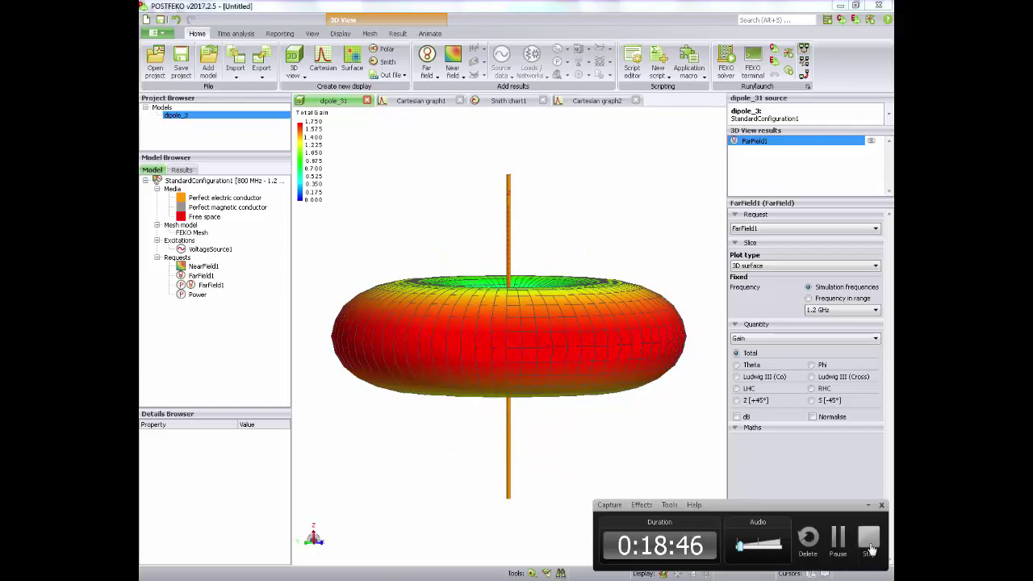